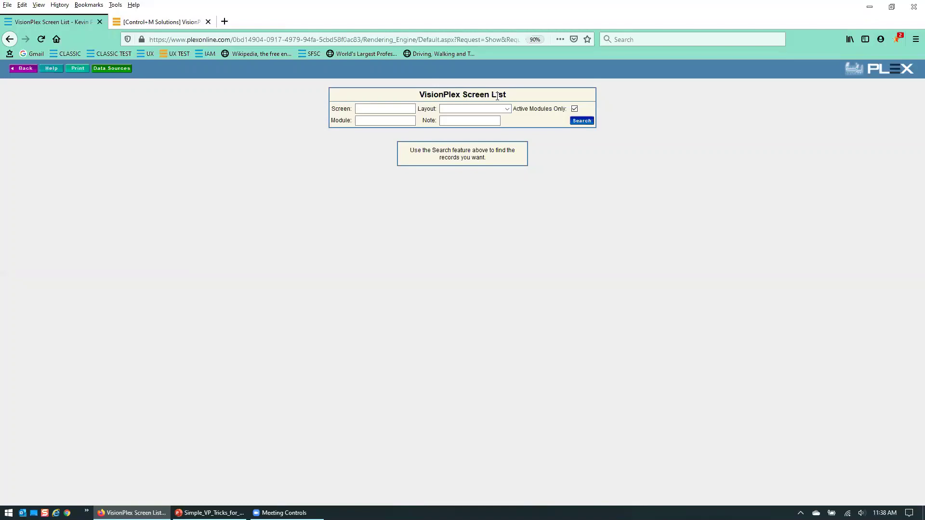
Search the VisionPlex Screen List for Standard Grid screens in the Production Tracking module
left_click(365, 119)
left_click(463, 113)
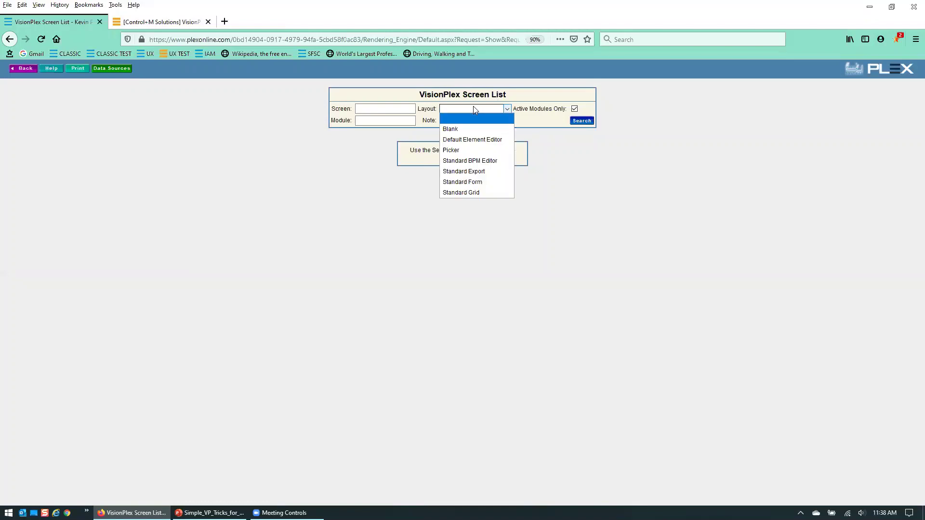
left_click(461, 192)
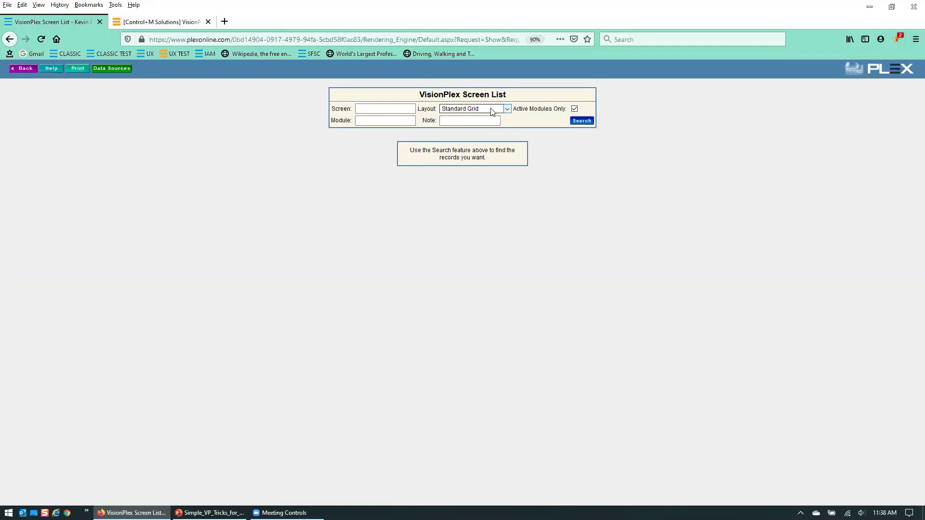
left_click(393, 124)
type("Production Tracking")
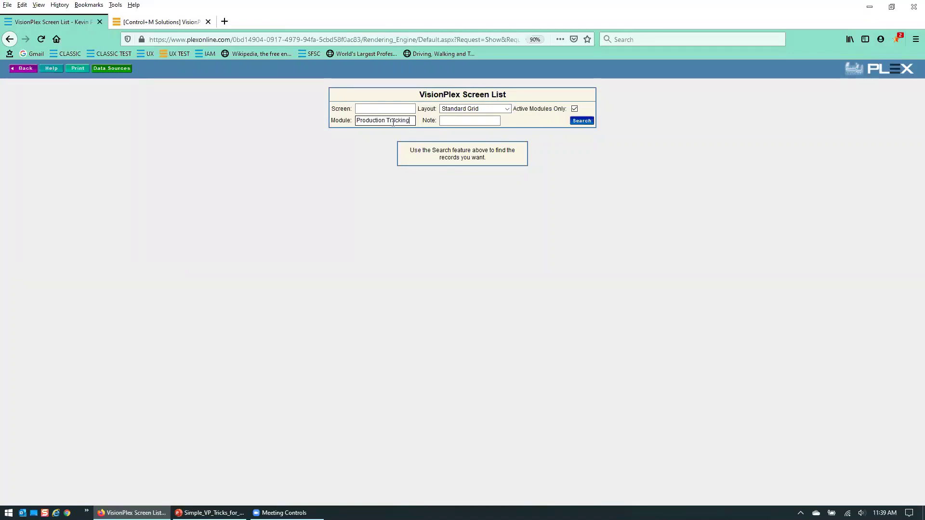
left_click(581, 121)
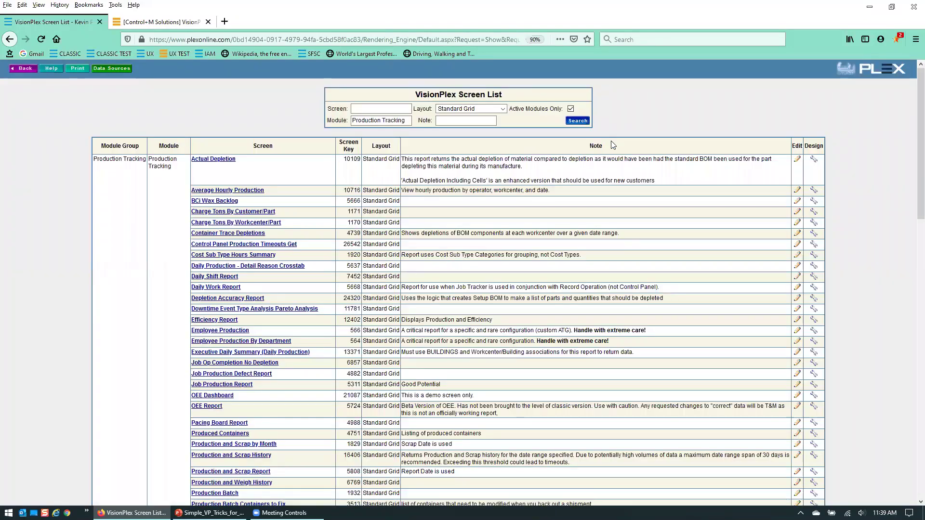
Look through the Production Tracking screens and open the Daily Shift Report
scroll(615, 142, "down", 1)
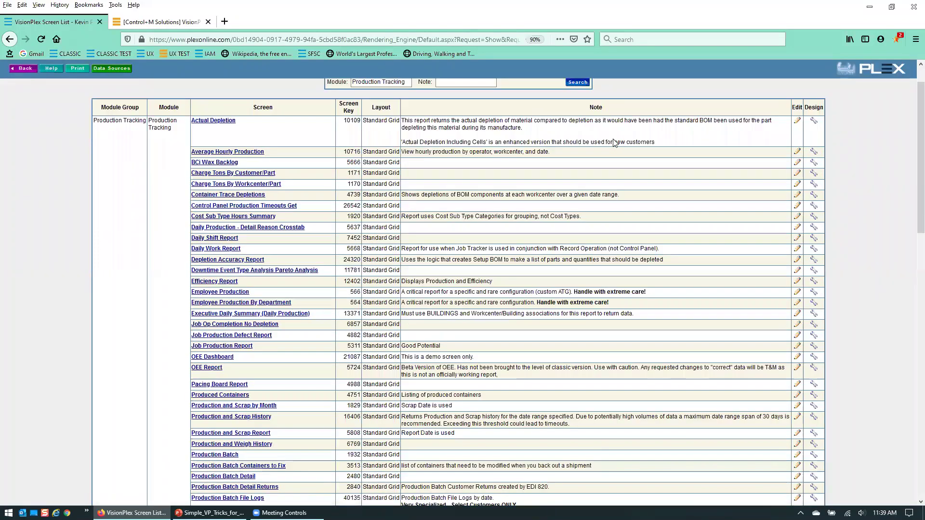
scroll(614, 143, "down", 3)
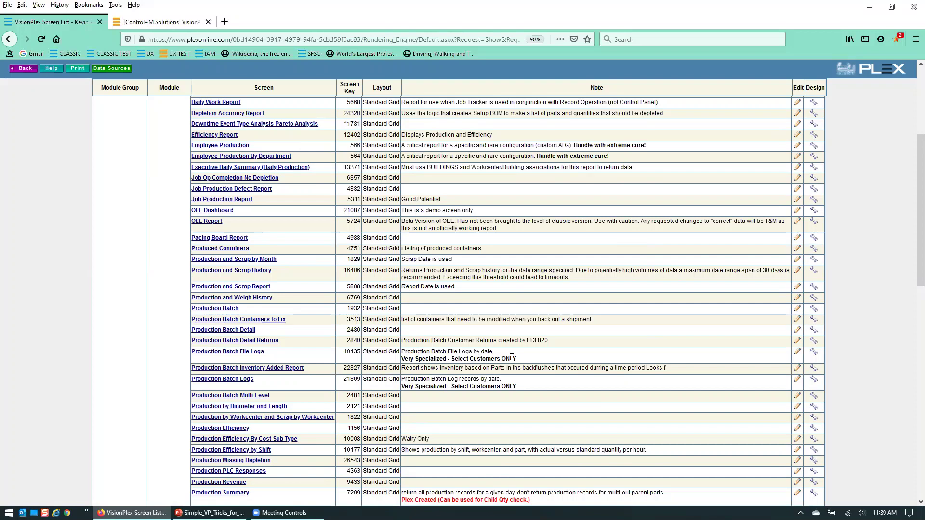
scroll(512, 356, "down", 3)
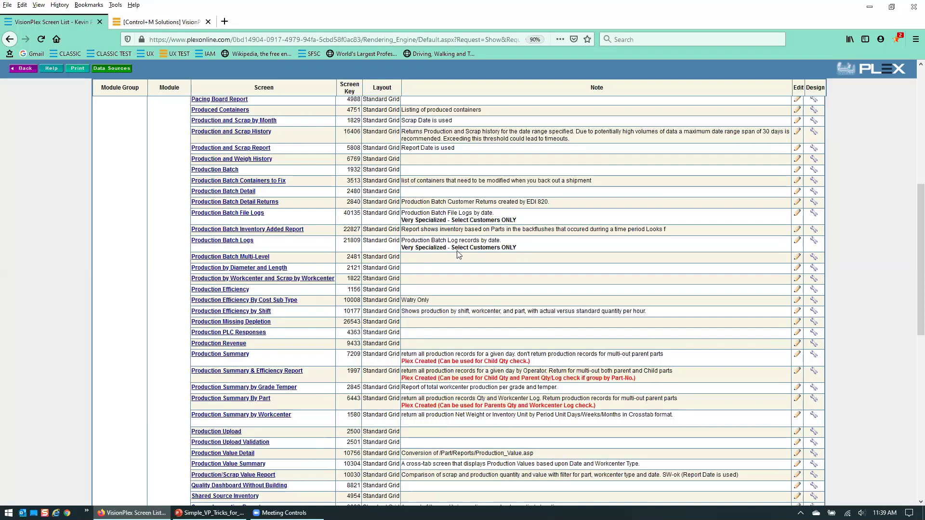
scroll(451, 240, "up", 10)
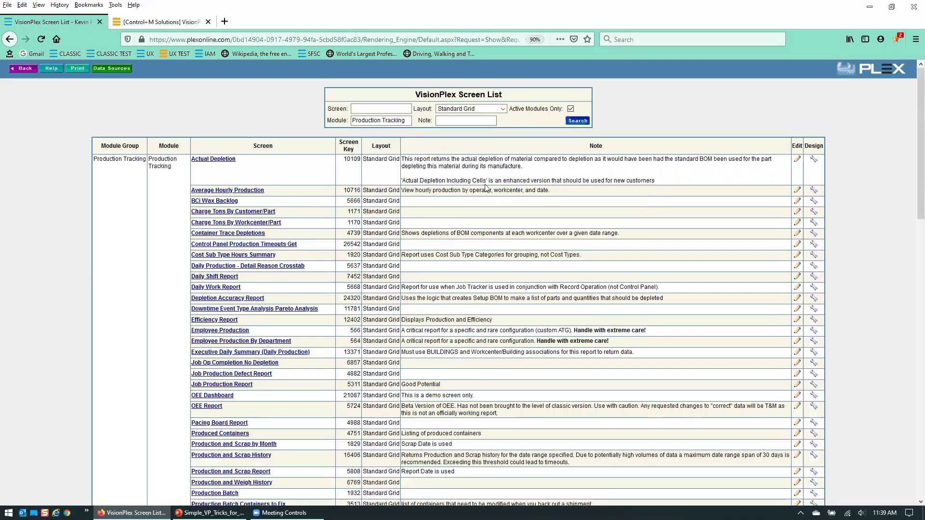
left_click(220, 279)
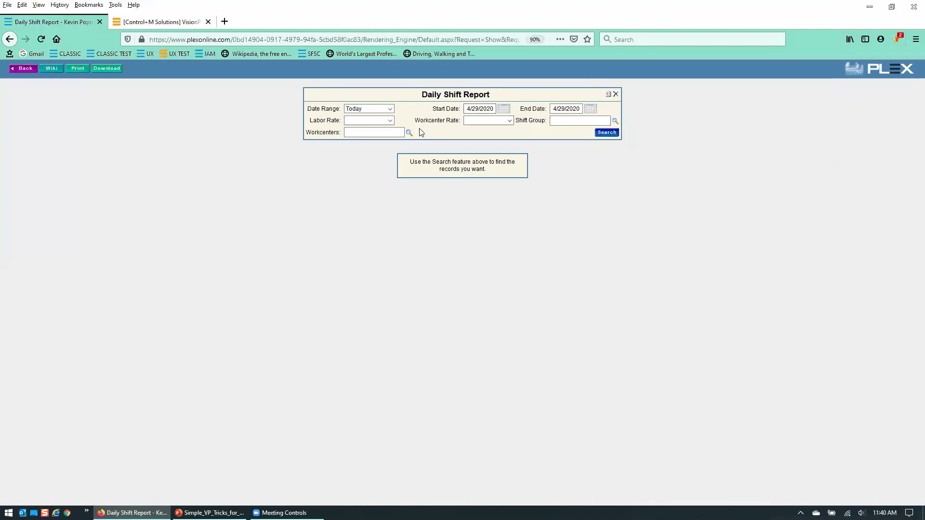
Run the report for the Last 30 Days with Labor Rate and Workcenter Rate both set to Standard Rate
left_click(373, 121)
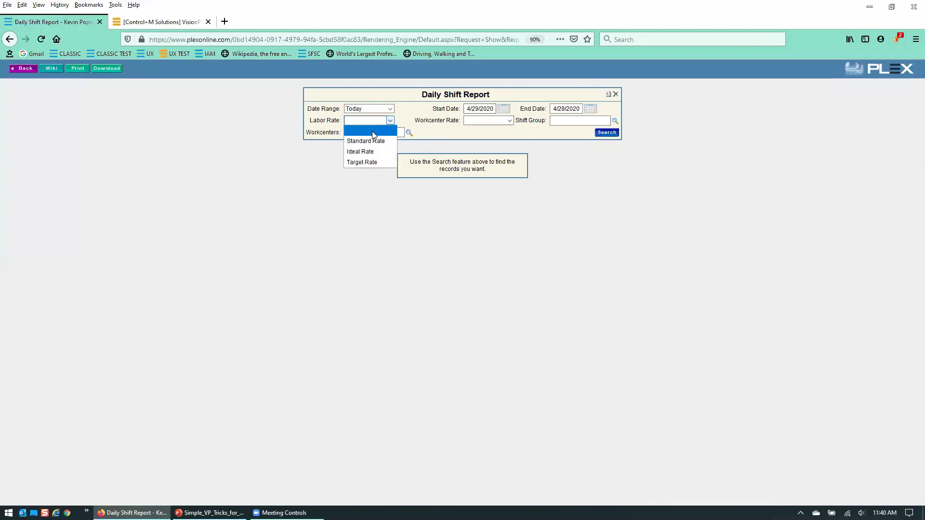
left_click(372, 140)
left_click(507, 121)
left_click(495, 140)
left_click(388, 111)
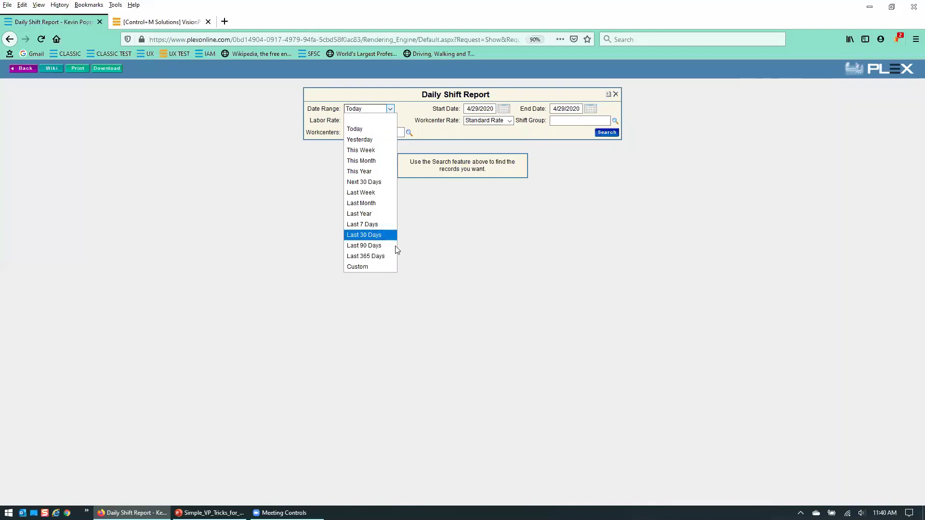
left_click(362, 236)
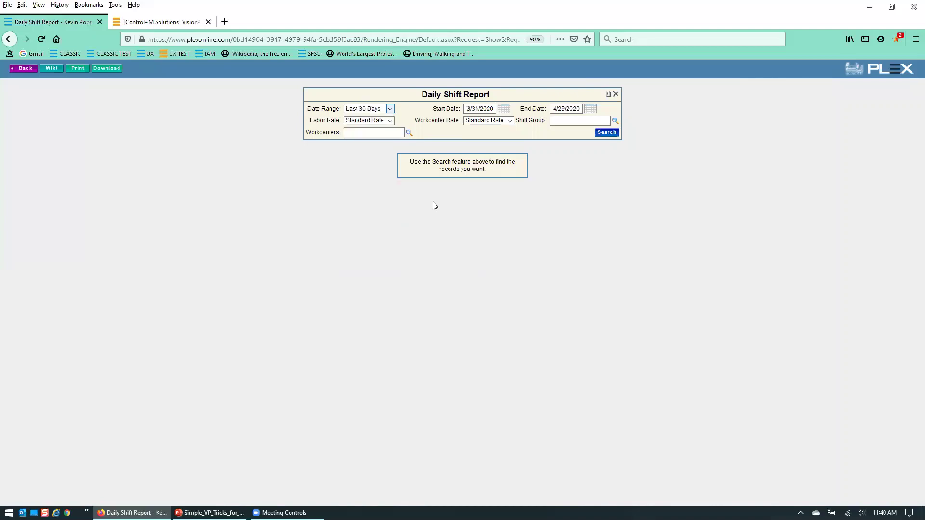
left_click(605, 133)
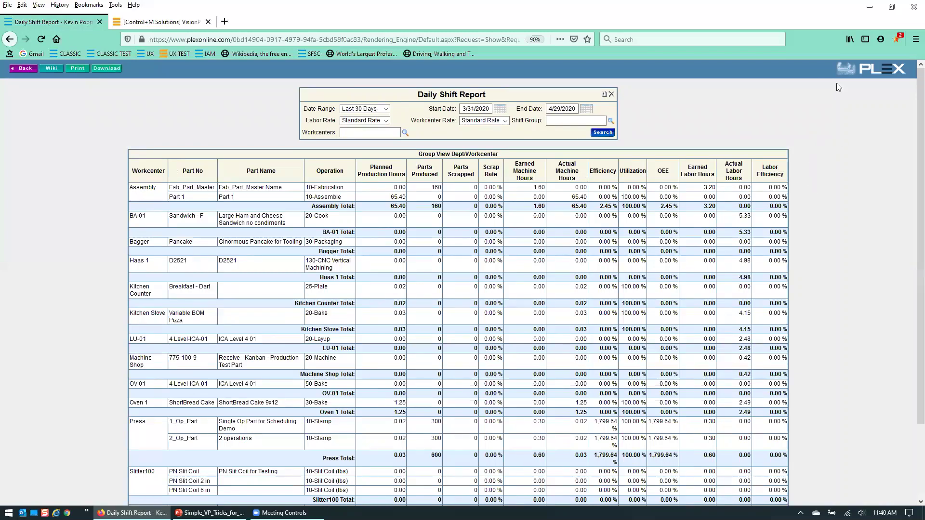
Switch the Daily Shift Report to VisionPlex Design Mode
left_click(844, 67)
mouse_move(841, 80)
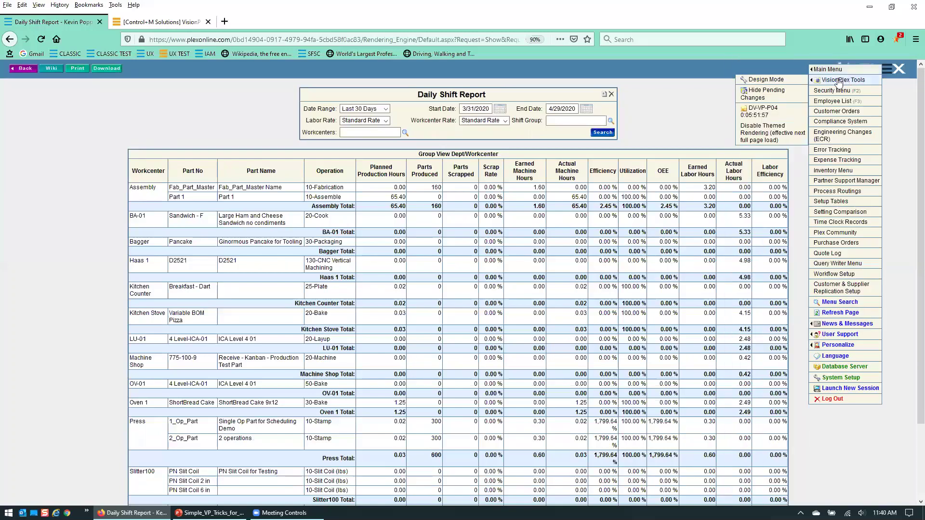
left_click(773, 80)
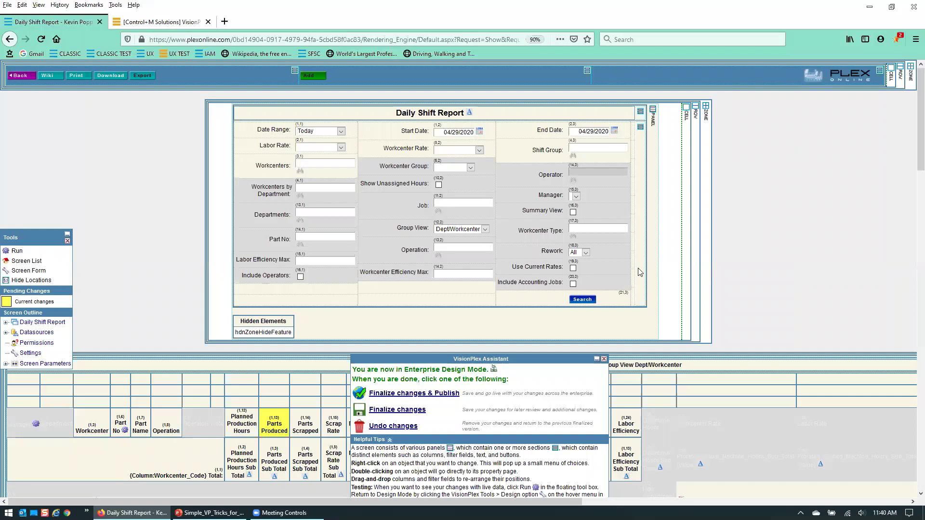
Move the VisionPlex Assistant clear of the layout and undo the screen's pending changes
left_click_drag(549, 349, 742, 292)
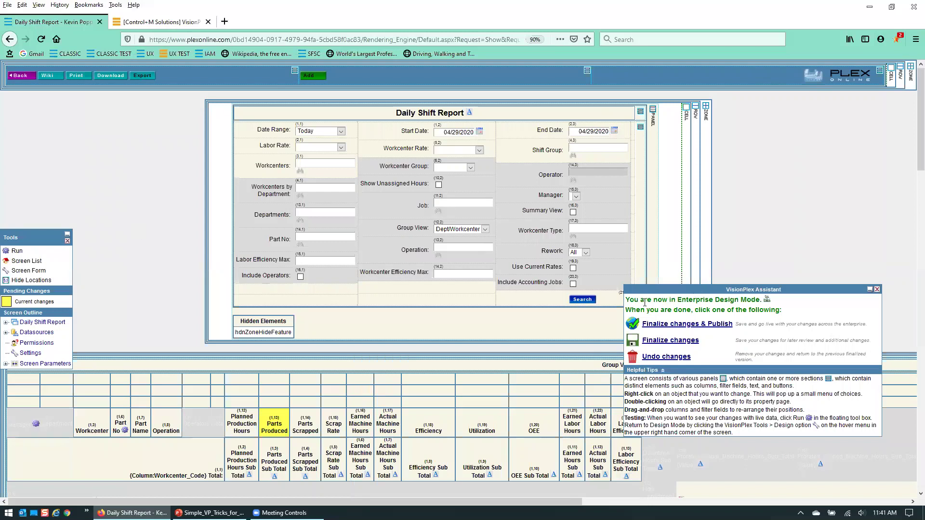
left_click_drag(654, 291, 599, 214)
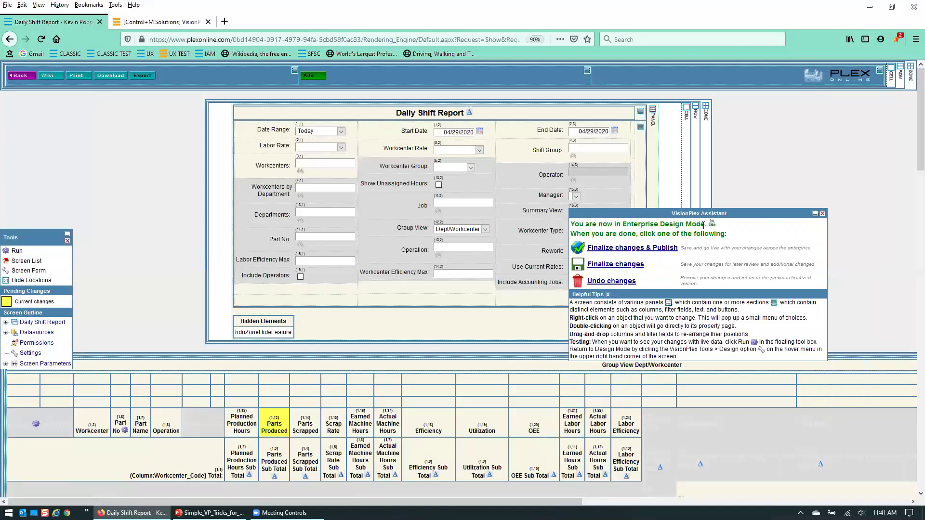
left_click(623, 283)
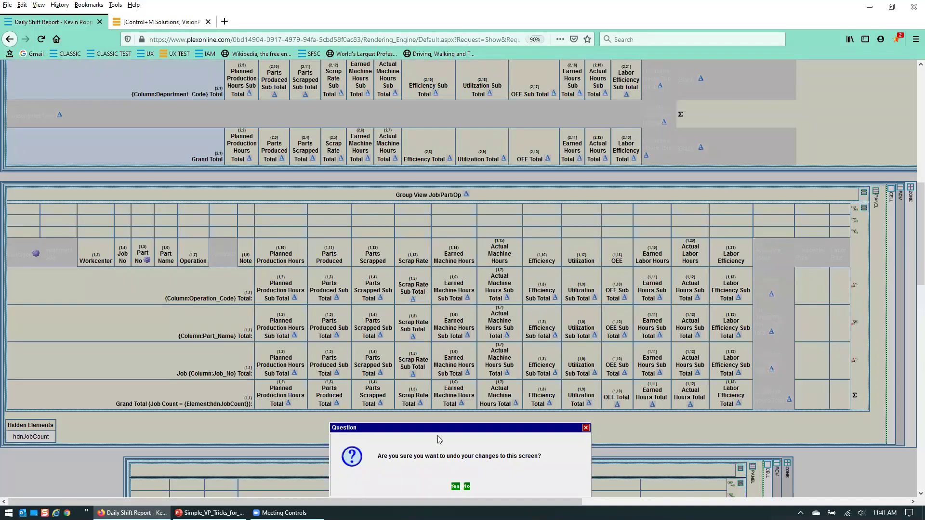
left_click(520, 306)
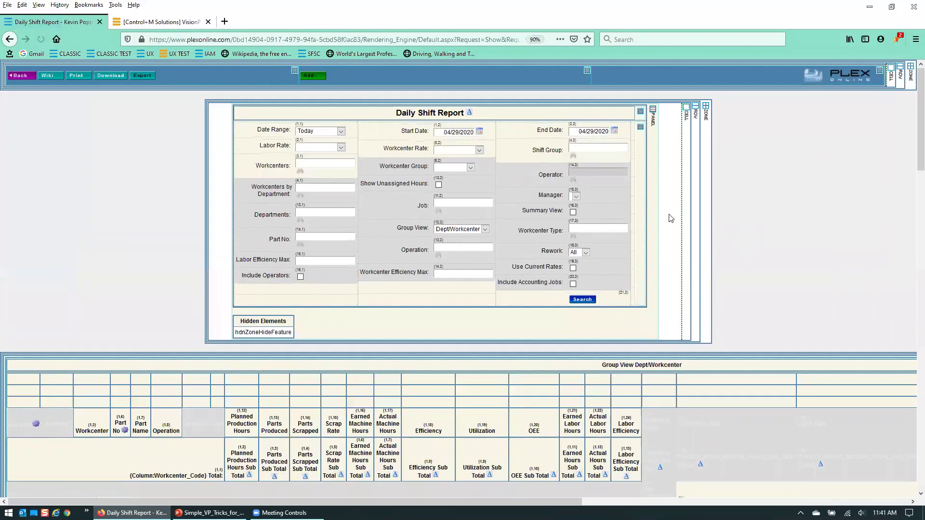
Choose the Enterprise design mode for editing the Daily Shift Report
scroll(570, 230, "down", 15)
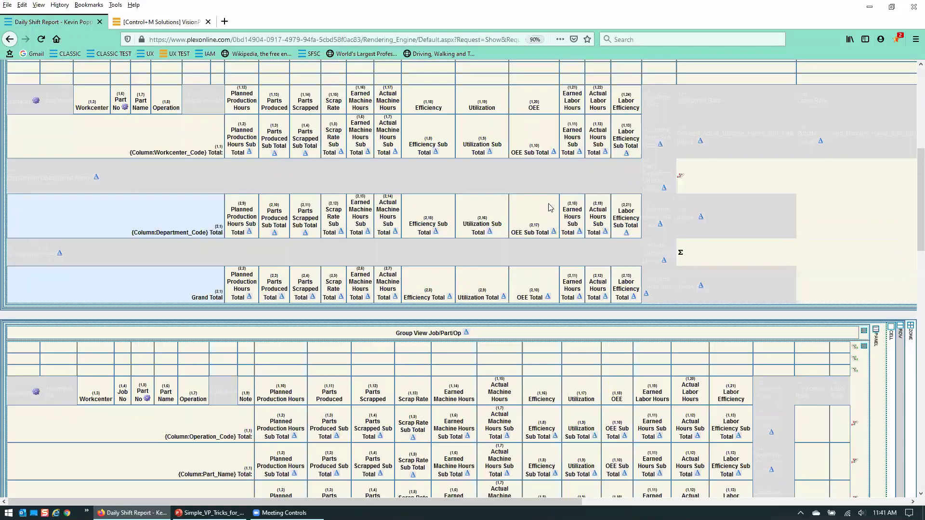
scroll(542, 204, "down", 5)
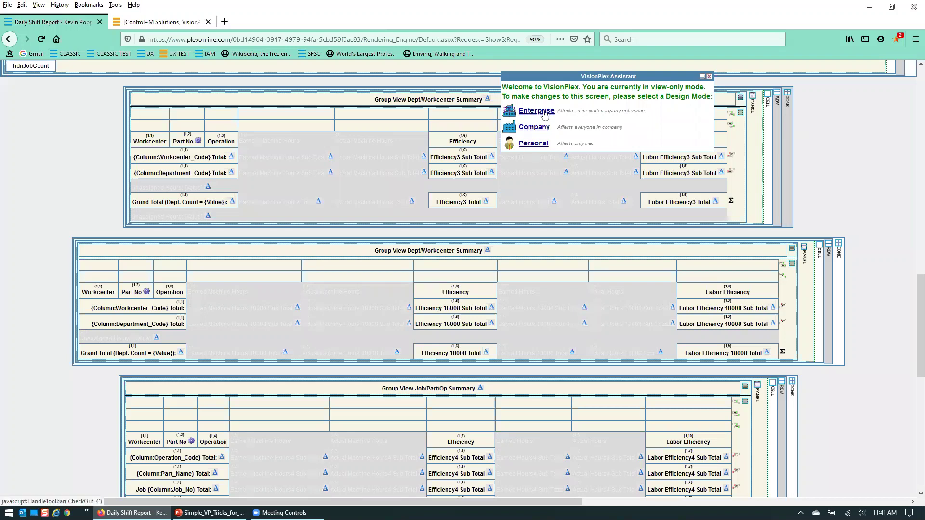
left_click(543, 115)
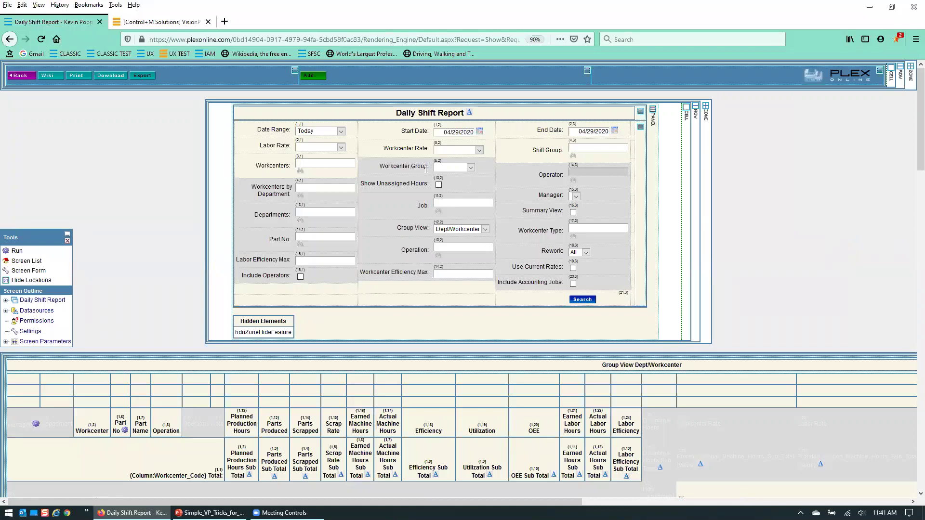
Set the Workcenter Group filter field's Visible property to True and save the update
right_click(389, 167)
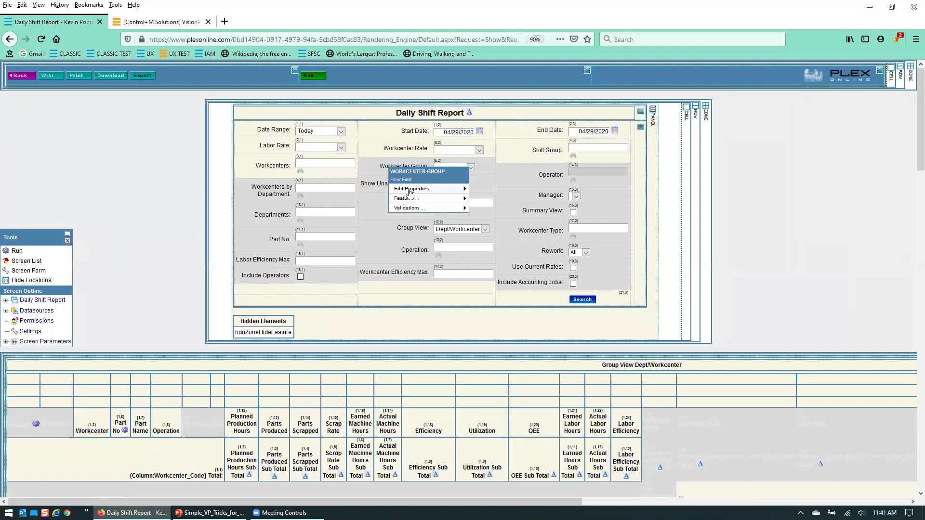
mouse_move(411, 193)
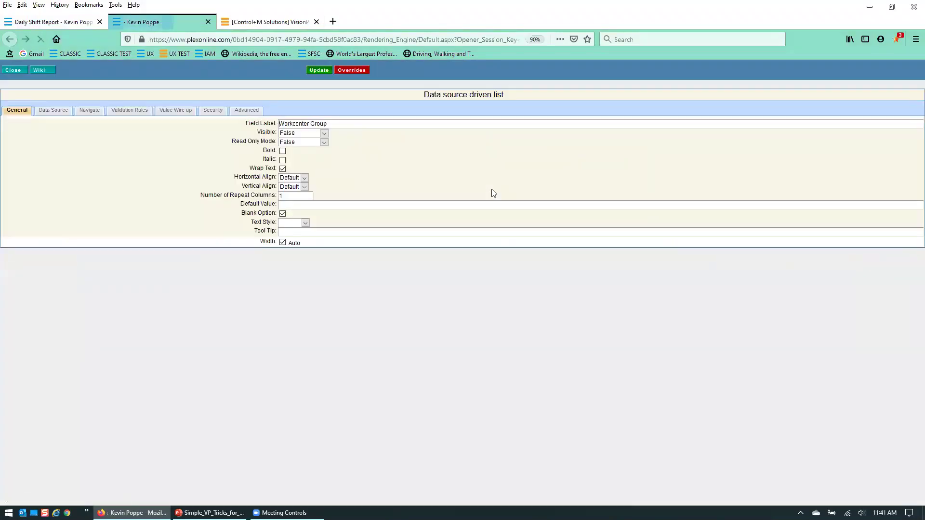
left_click(317, 134)
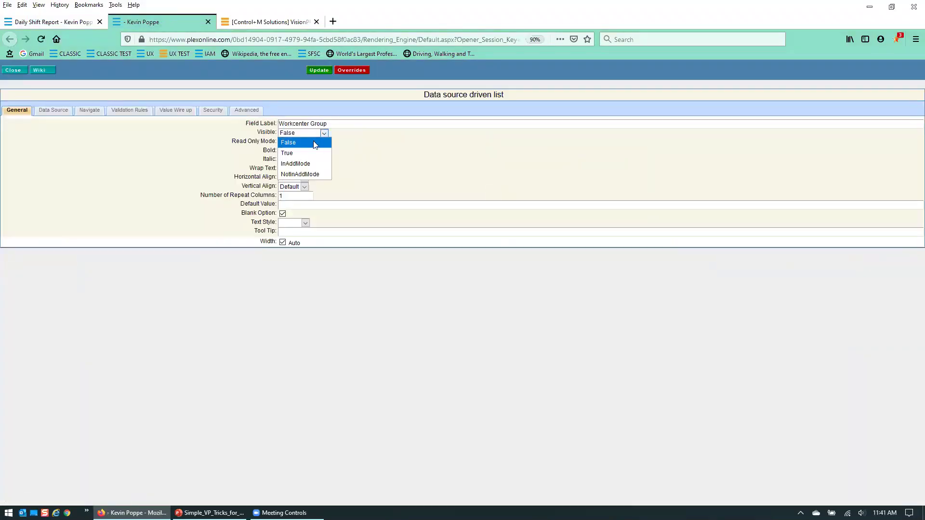
left_click(312, 151)
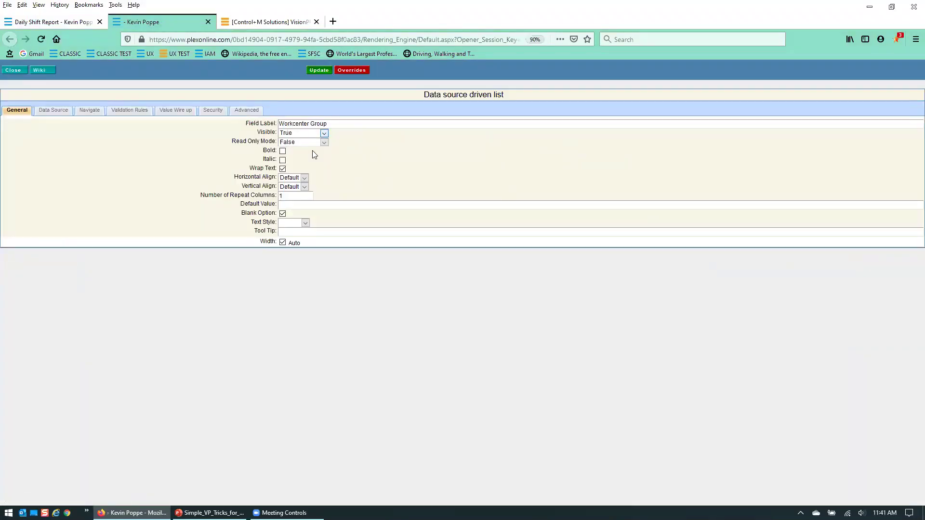
left_click(318, 70)
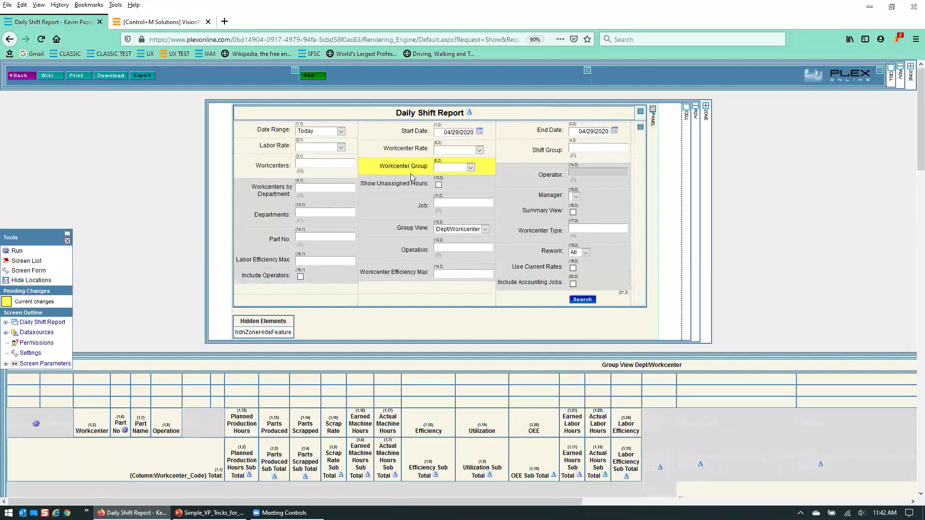
Review the report's group view sections and the choices offered by the Group View filter
scroll(622, 223, "down", 3)
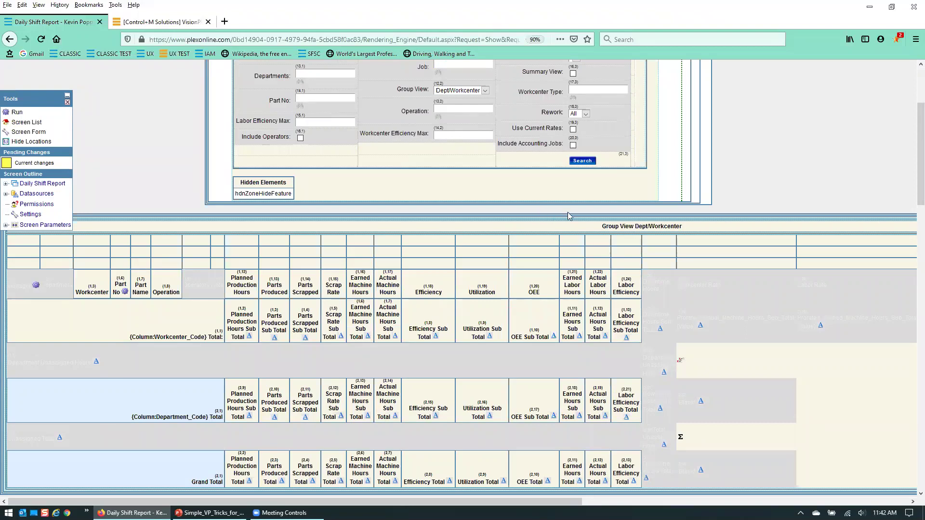
scroll(636, 220, "down", 3)
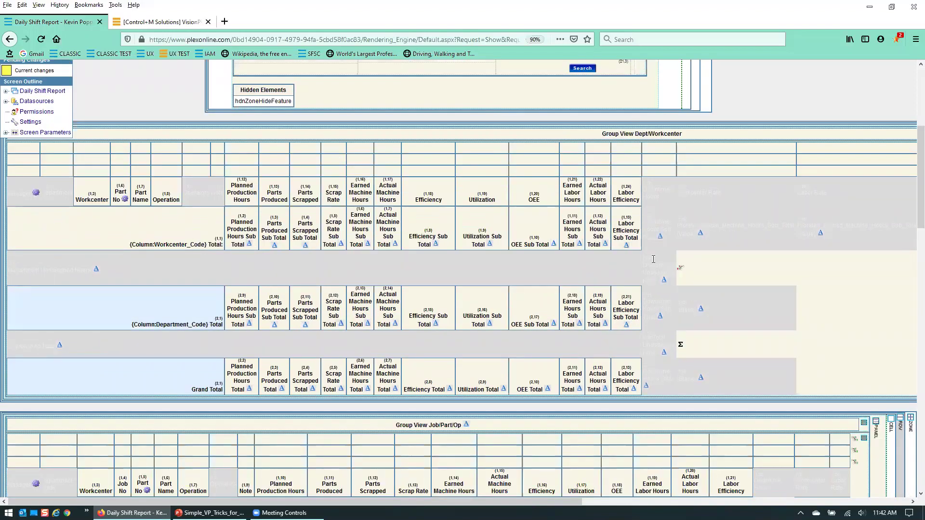
scroll(653, 262, "down", 5)
scroll(653, 262, "up", 12)
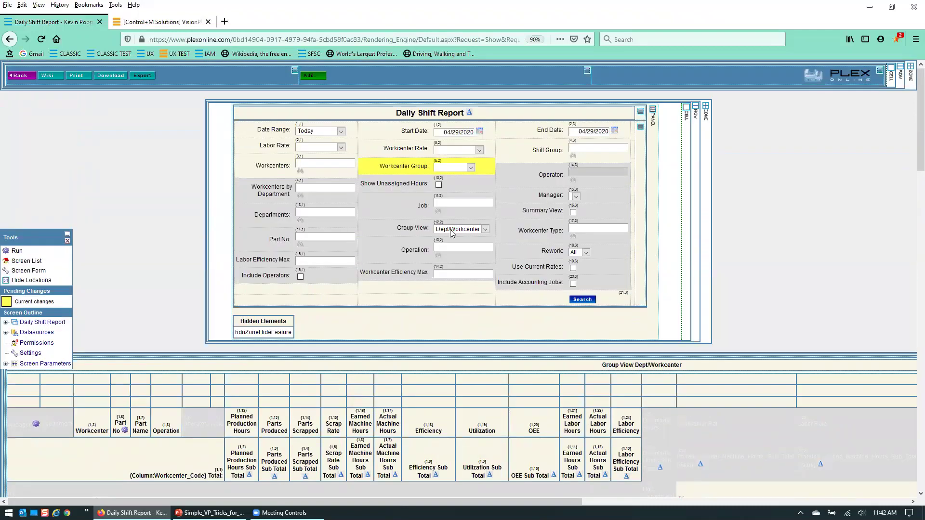
left_click(485, 230)
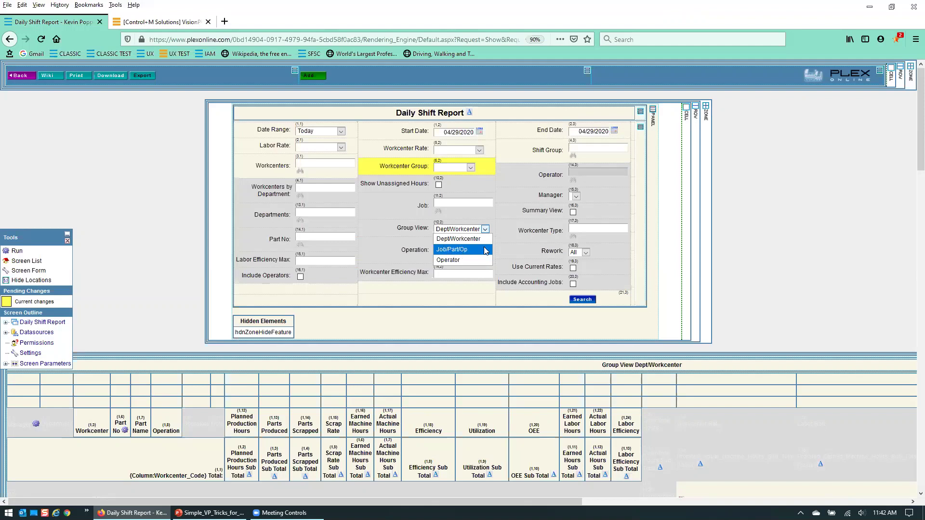
left_click(415, 227)
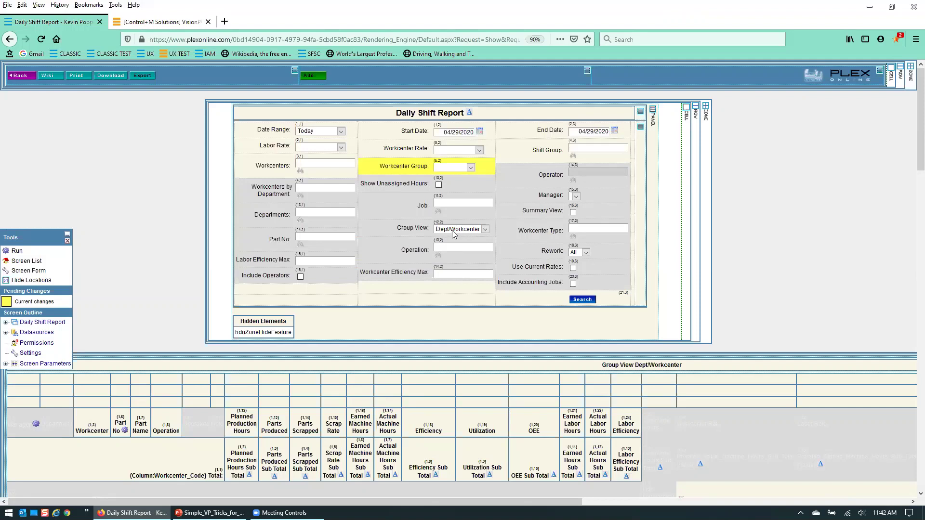
Examine the Group View Dept/Workcenter section, including its hidden columns at the far end
scroll(613, 242, "down", 3)
scroll(614, 270, "down", 3)
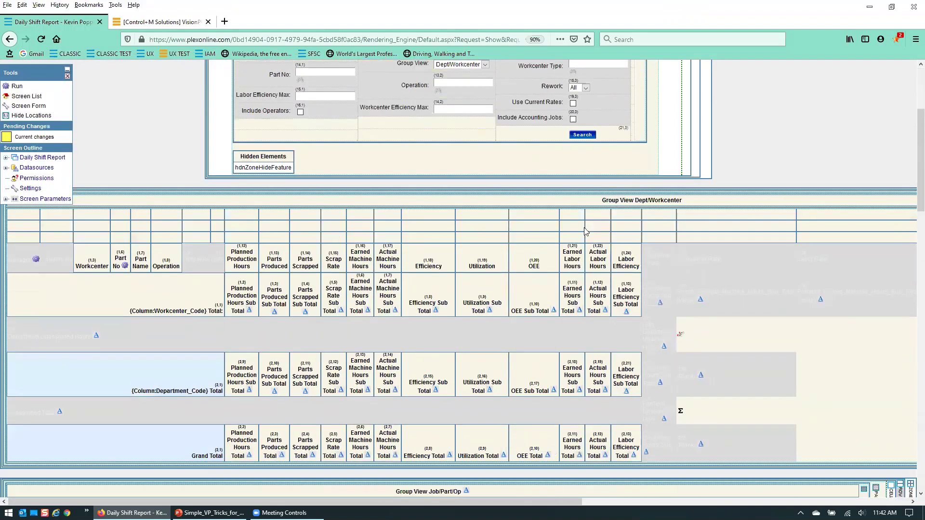
left_click_drag(599, 180, 691, 181)
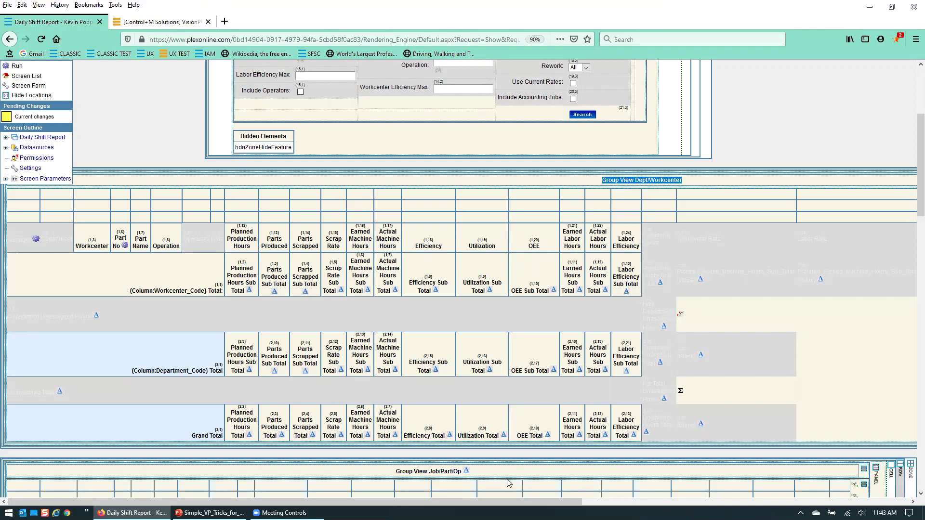
left_click_drag(573, 502, 899, 502)
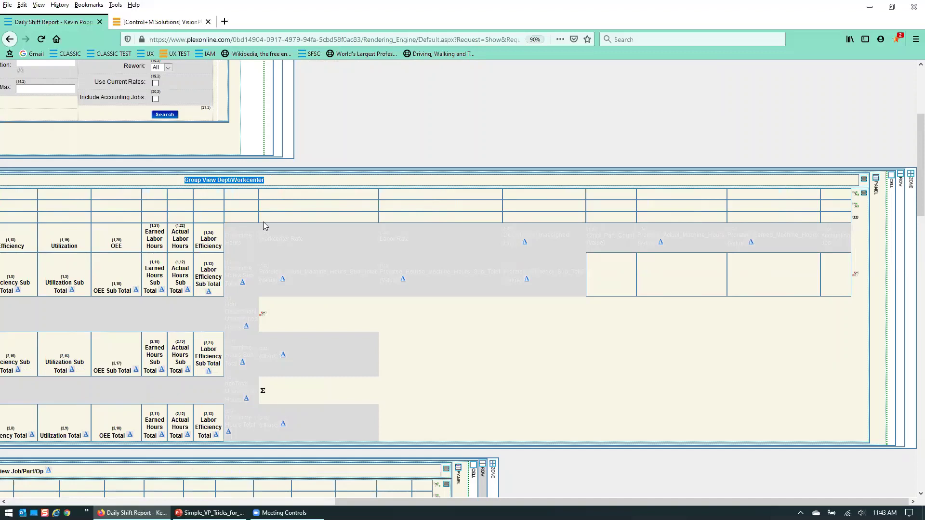
Set the Labor Rate column's Visible property to True in the Group View Dept/Workcenter section and save the update
left_click_drag(226, 234, 808, 254)
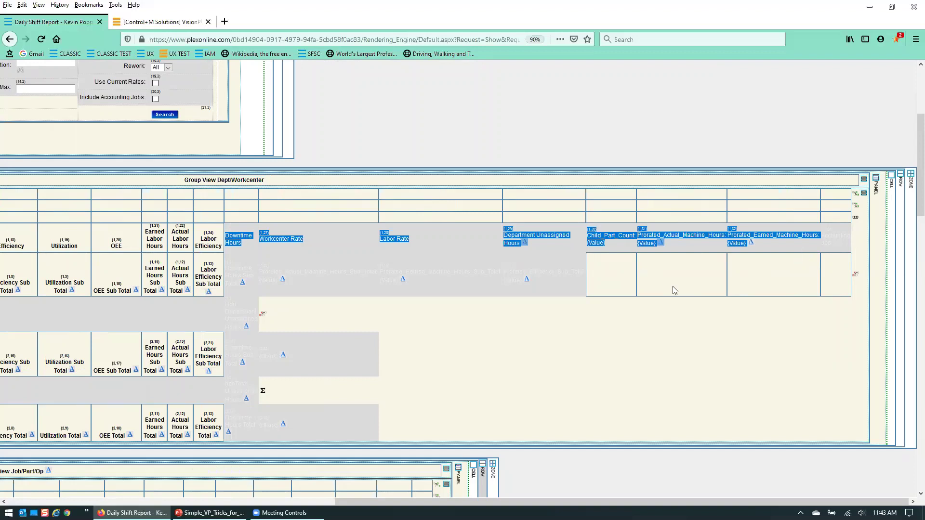
left_click(653, 277)
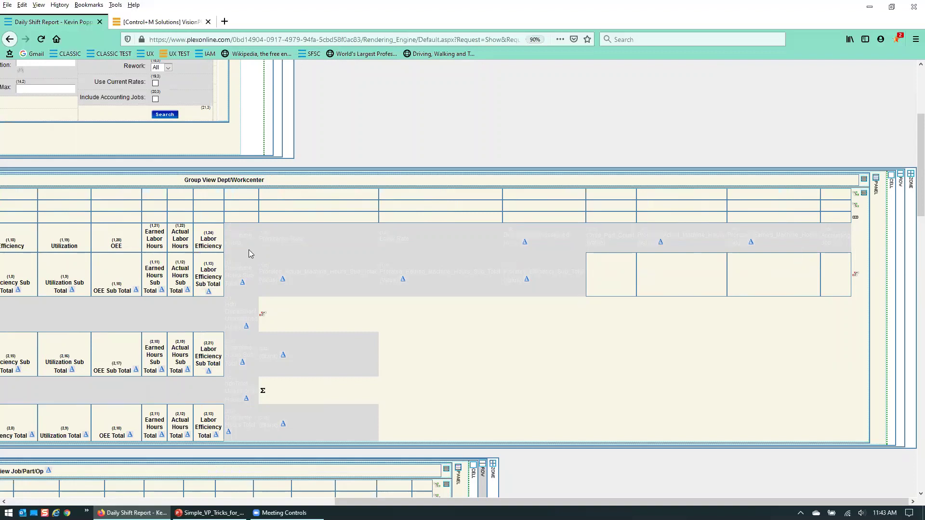
left_click(399, 239)
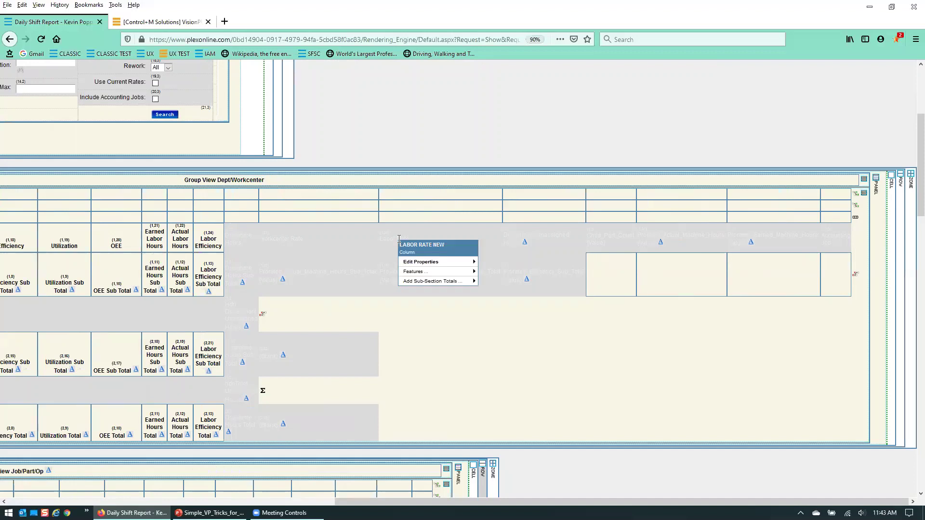
mouse_move(441, 264)
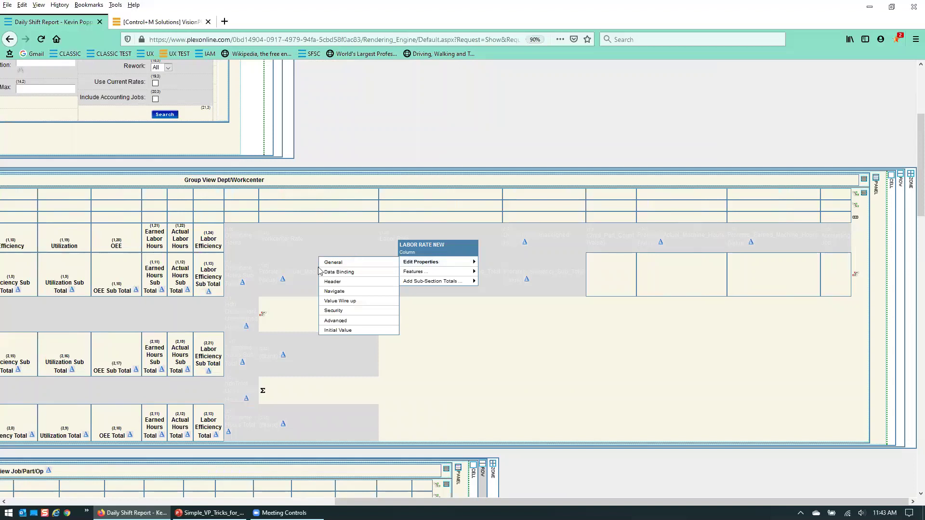
left_click(339, 262)
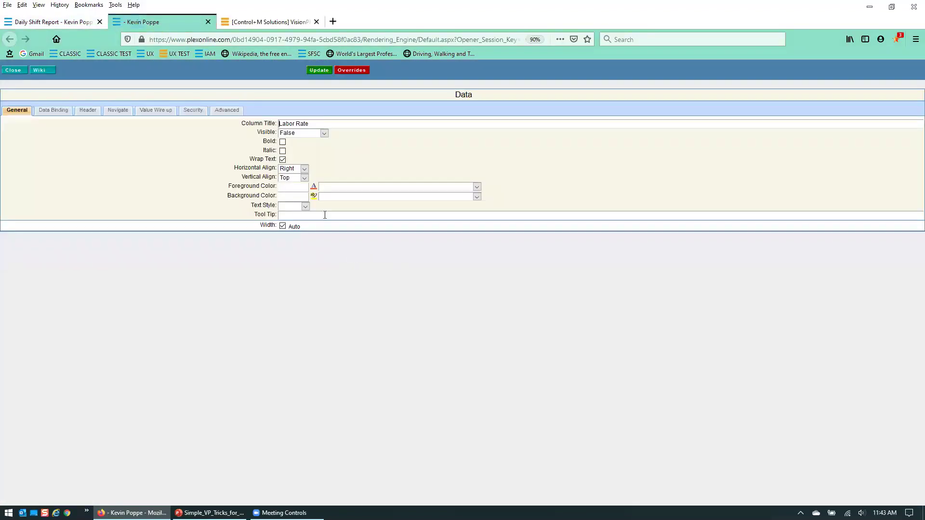
left_click(288, 135)
left_click(289, 149)
left_click(318, 71)
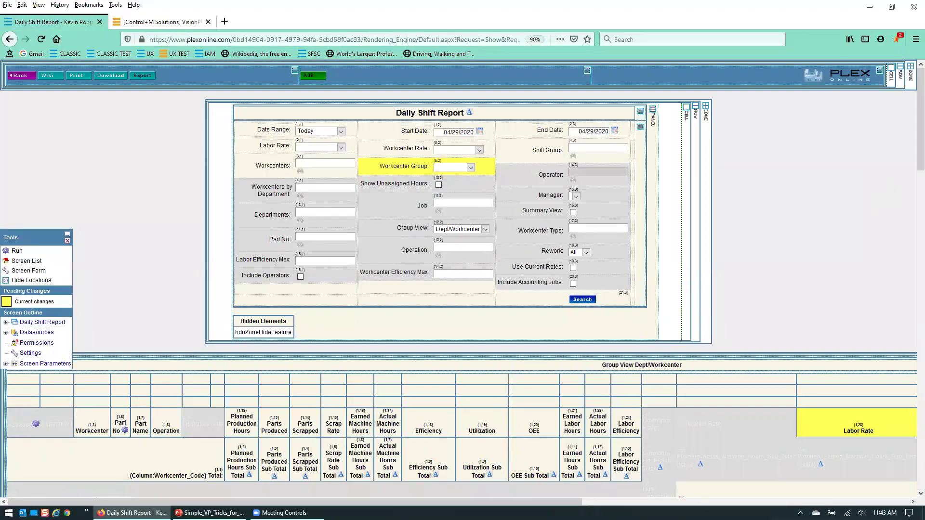
Open the Data Source properties of the Group View Dept/Workcenter grid panel
scroll(876, 366, "right", 10)
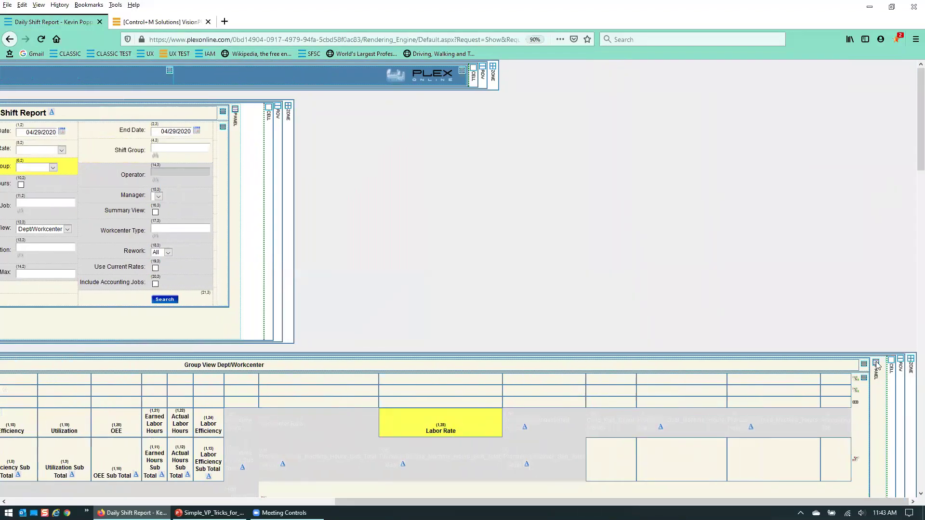
left_click(877, 363)
mouse_move(861, 386)
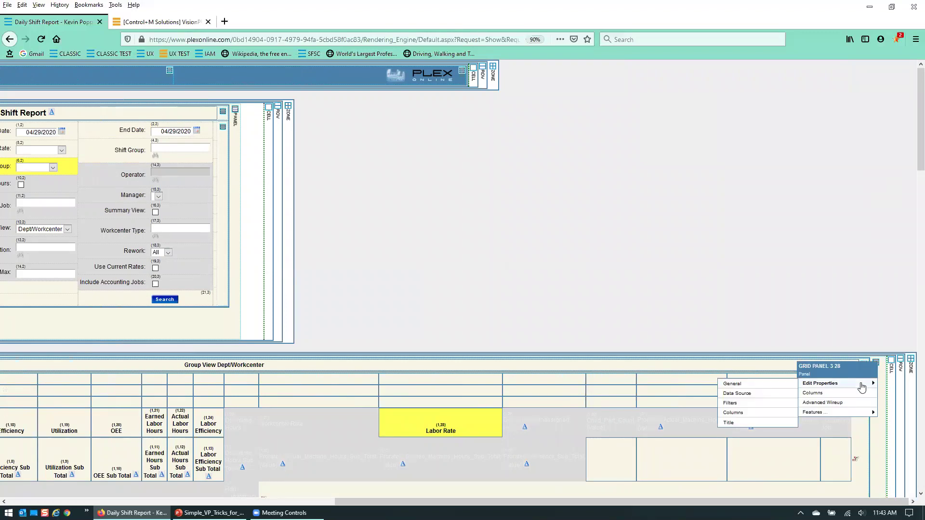
left_click(874, 327)
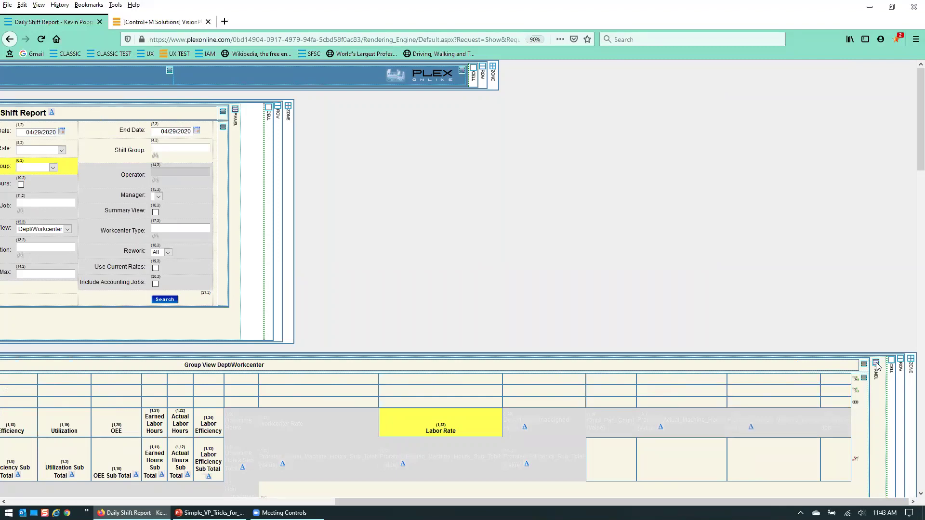
left_click(875, 363)
mouse_move(867, 390)
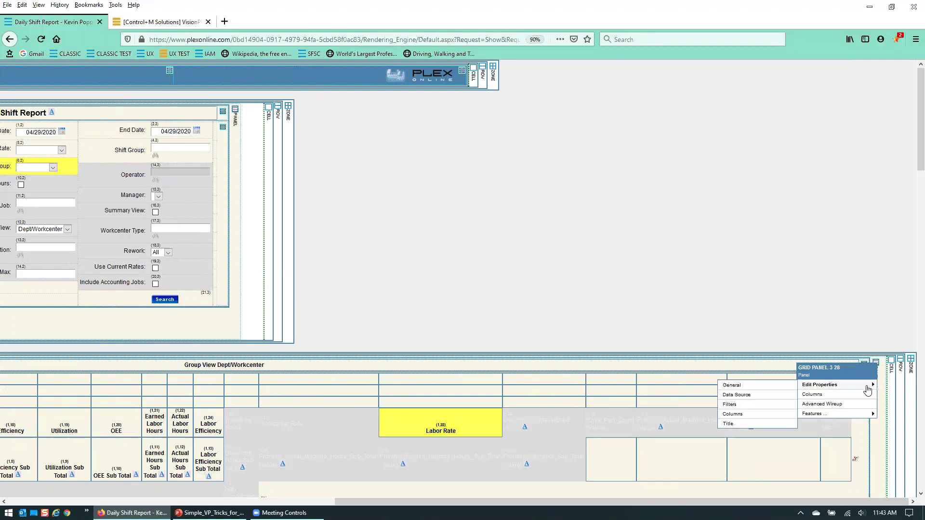
left_click(735, 395)
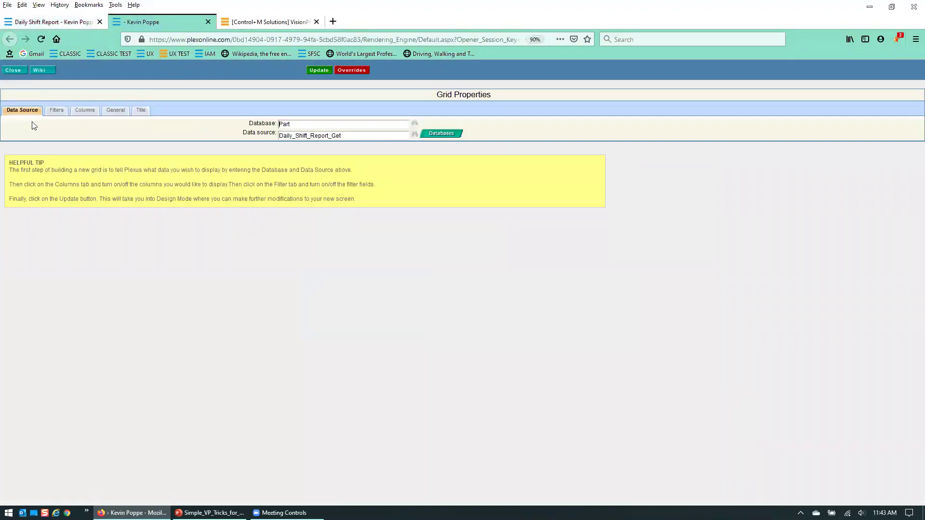
Review the grid's output columns and filter parameters, and close the grid properties without updating
left_click(84, 112)
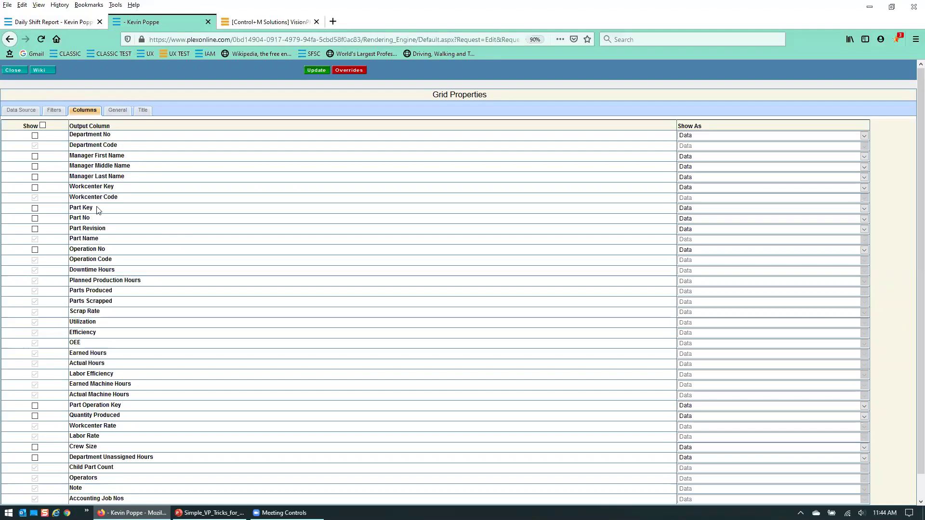
scroll(114, 277, "down", 1)
scroll(109, 185, "up", 1)
left_click(36, 156)
left_click(54, 110)
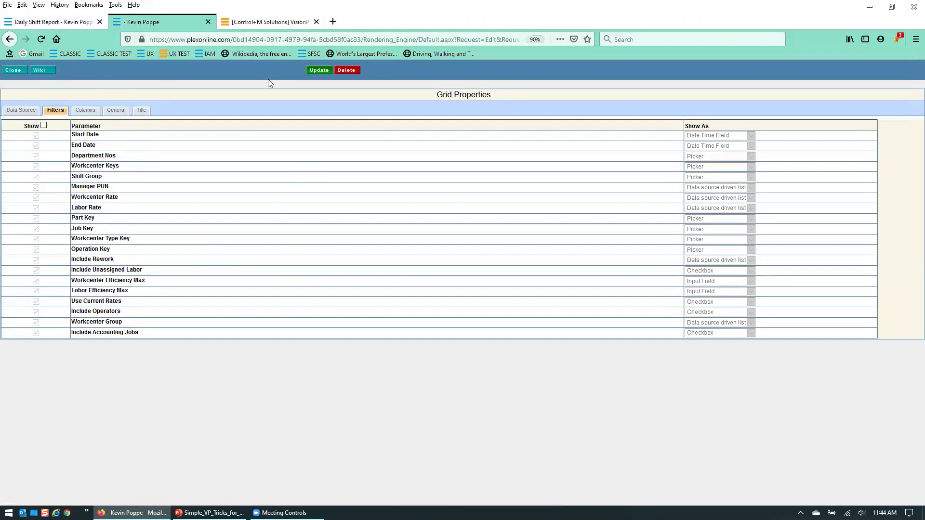
left_click(264, 21)
left_click(167, 17)
left_click(207, 23)
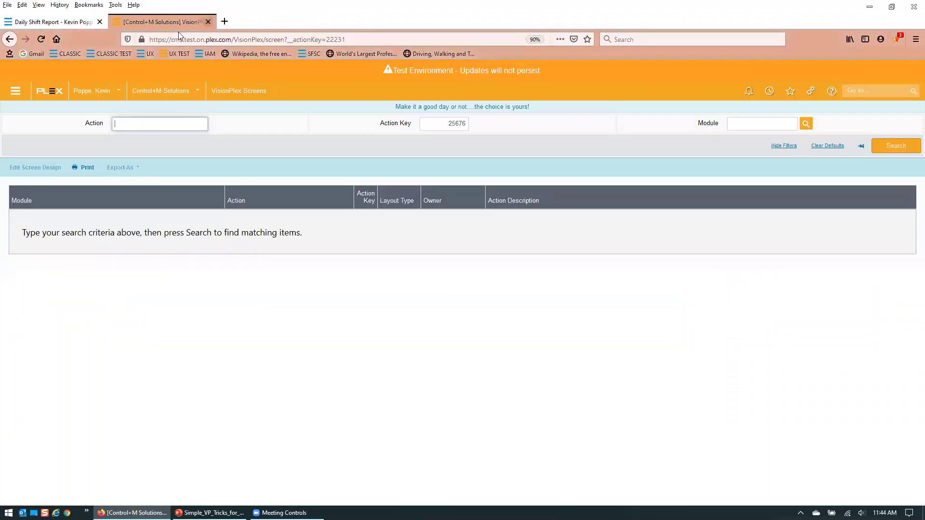
Retitle the Part No column in the Daily Shift Report's Group View Dept/Workcenter section as CMS Part No and save the update
left_click(61, 21)
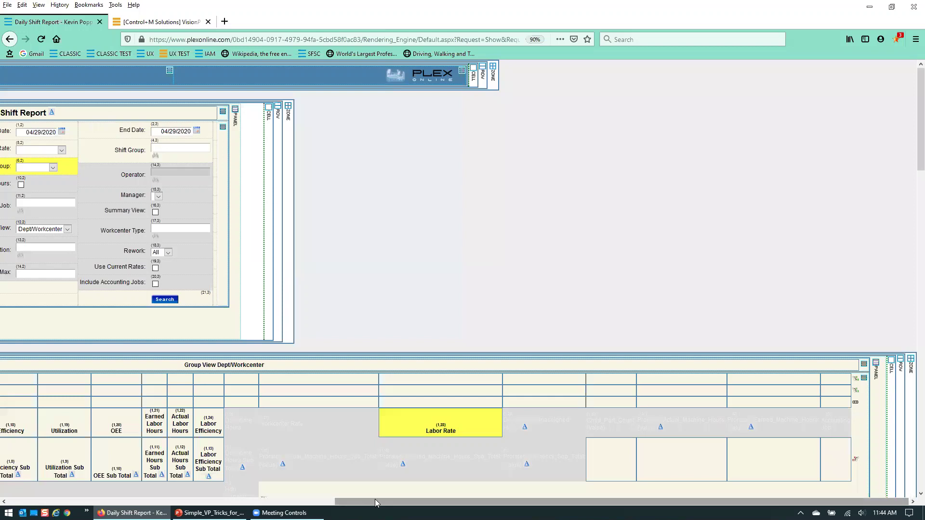
left_click_drag(375, 499, 66, 436)
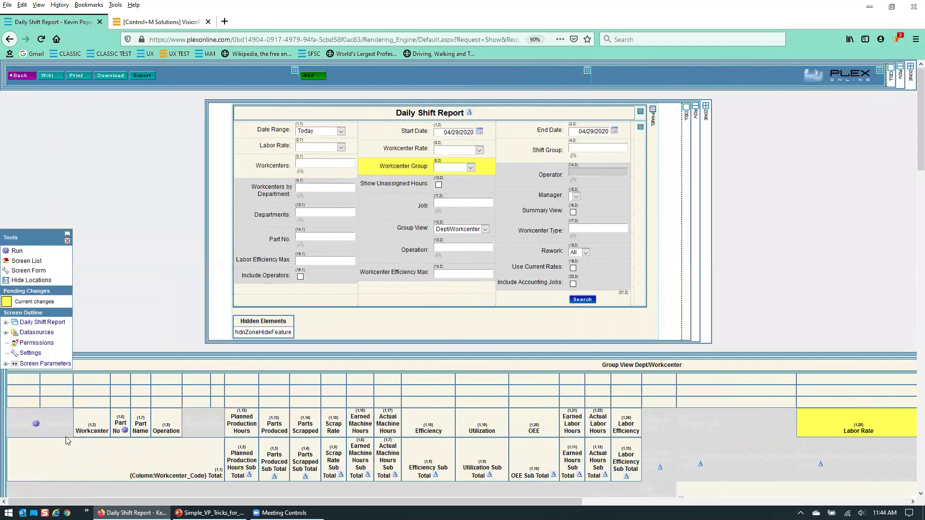
right_click(119, 424)
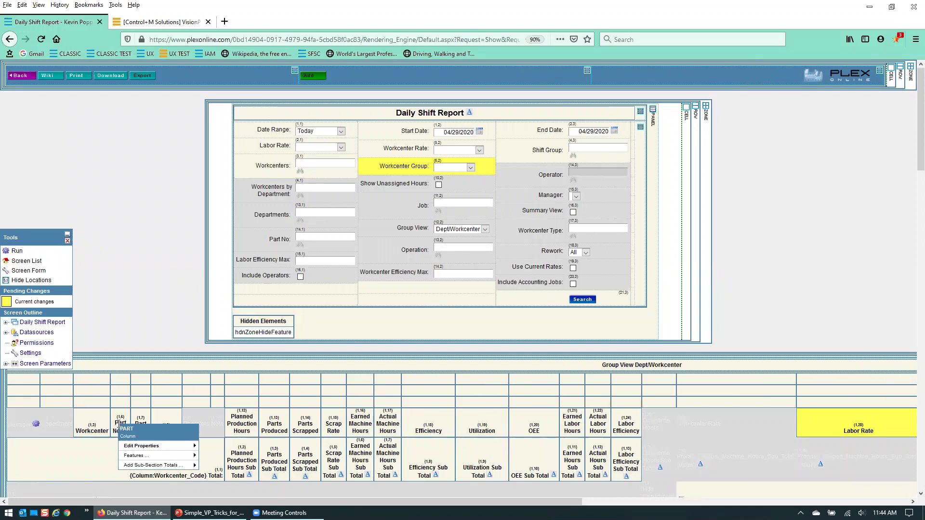
mouse_move(173, 447)
left_click(214, 448)
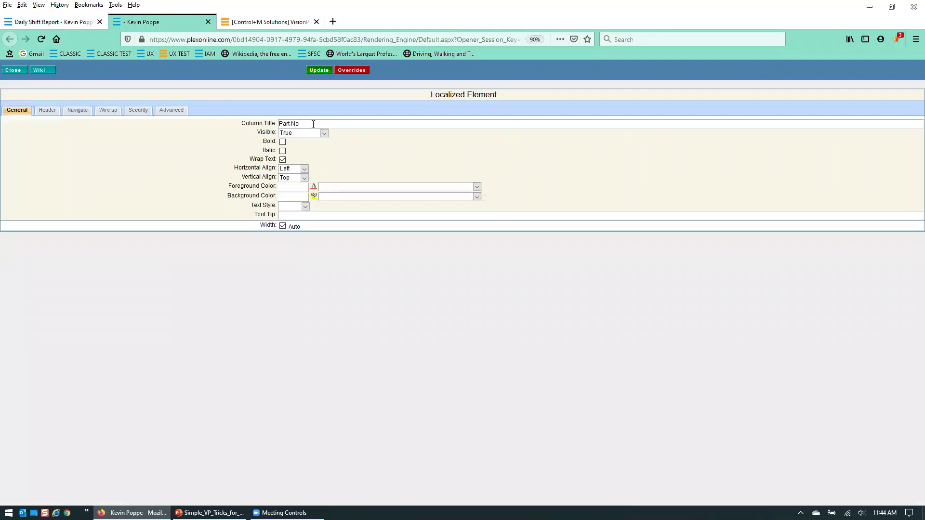
type("CMP")
key("BackSpace")
type("S:")
key("ctrl+a")
left_click(320, 71)
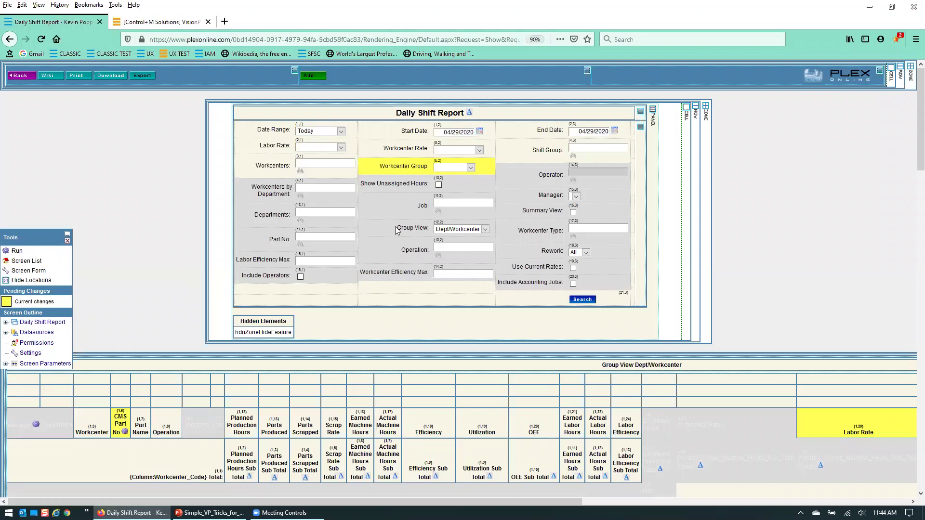
Finalize and publish the Daily Shift Report changes across the enterprise, confirming the publication
scroll(487, 282, "down", 2)
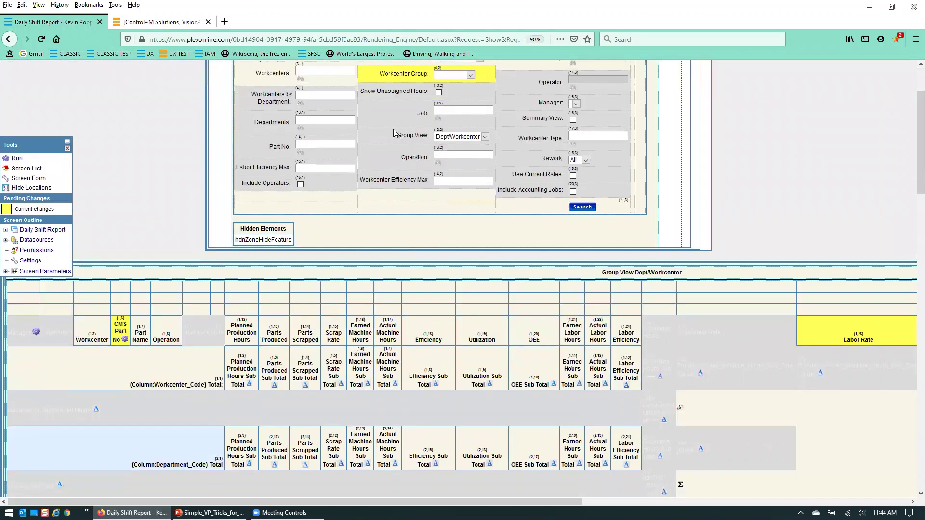
scroll(394, 139, "down", 15)
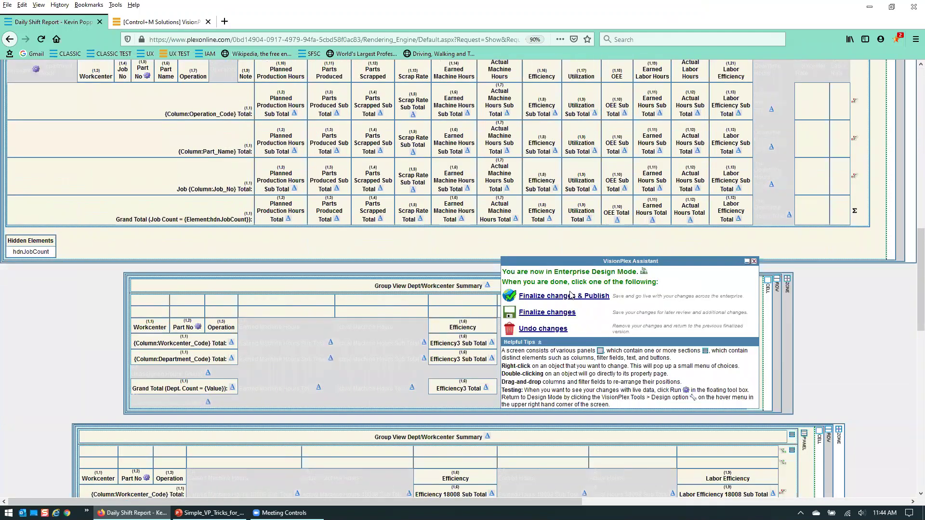
left_click(570, 295)
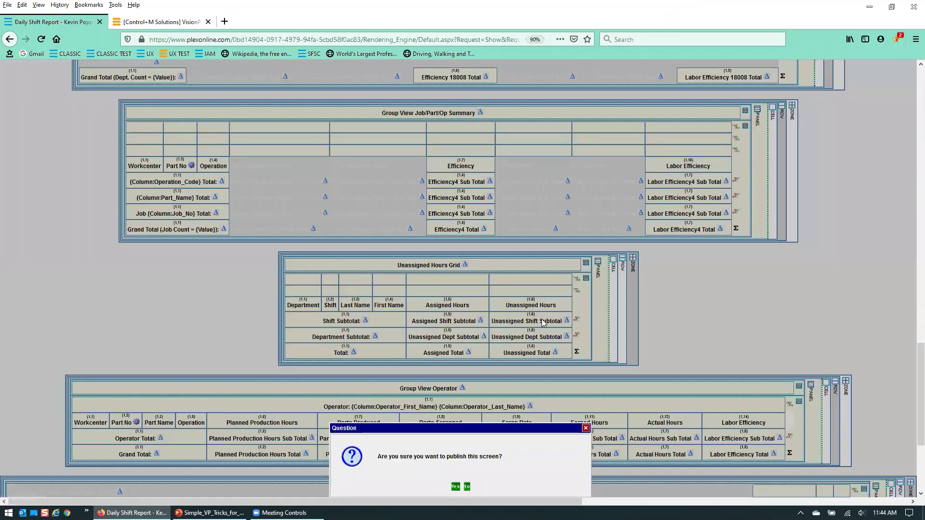
left_click_drag(493, 430, 519, 183)
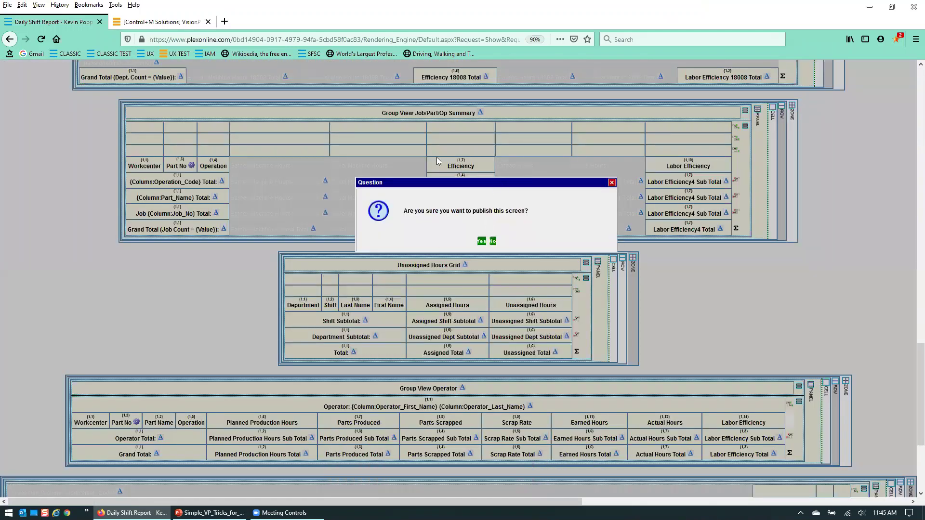
left_click(480, 242)
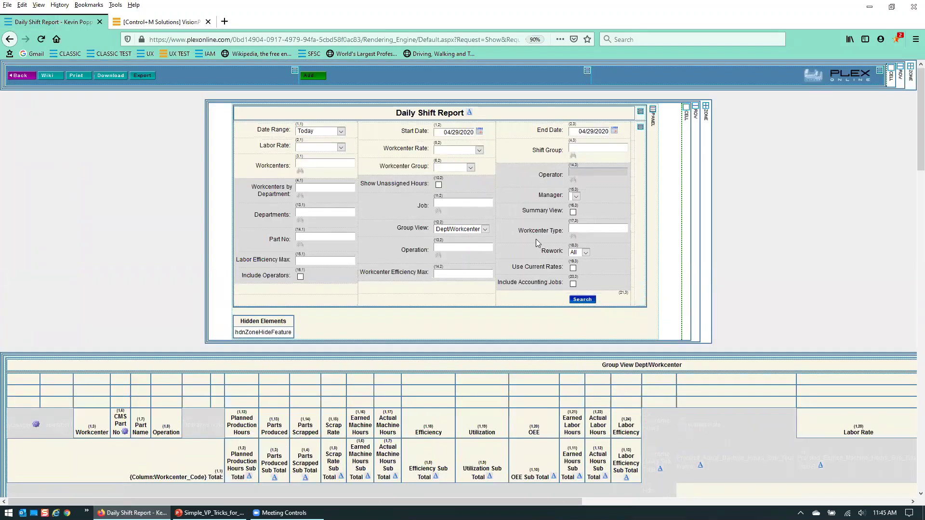
Run the published Daily Shift Report with live data from the VisionPlex floating toolbox
scroll(304, 311, "down", 5)
scroll(96, 355, "down", 10)
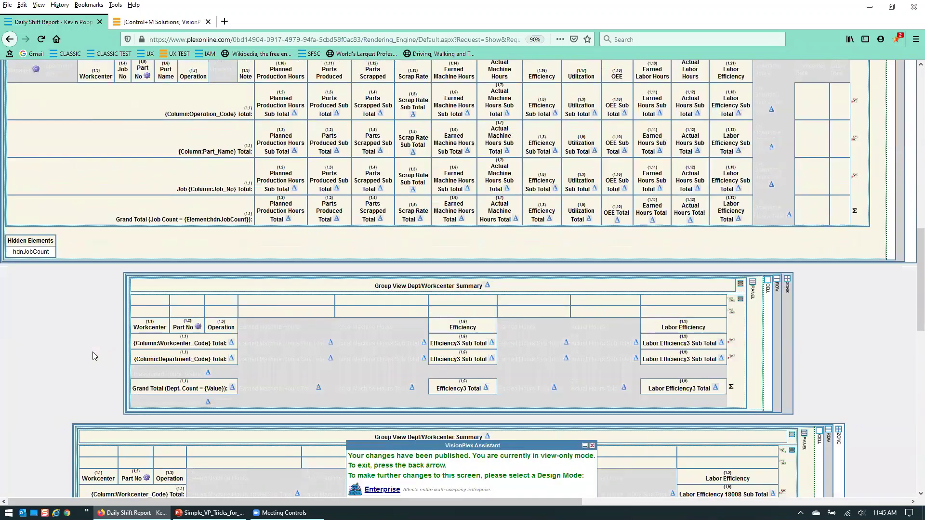
scroll(96, 354, "up", 3)
scroll(95, 355, "down", 9)
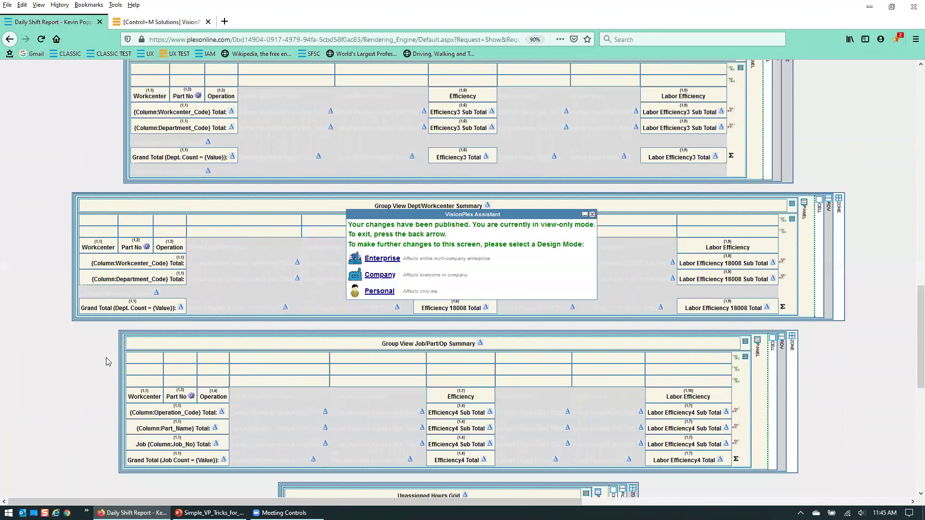
mouse_move(19, 382)
left_click_drag(24, 368, 114, 74)
scroll(193, 211, "up", 3)
scroll(192, 211, "up", 2)
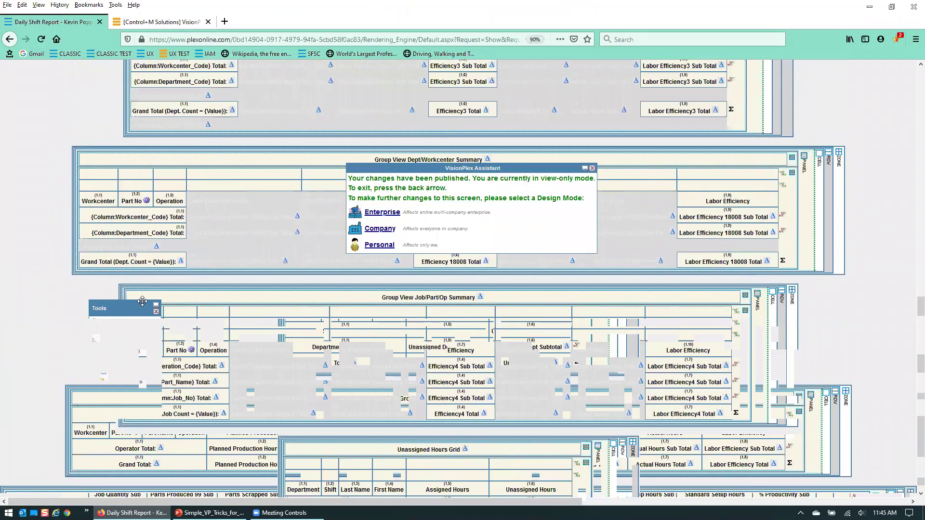
left_click_drag(99, 308, 88, 136)
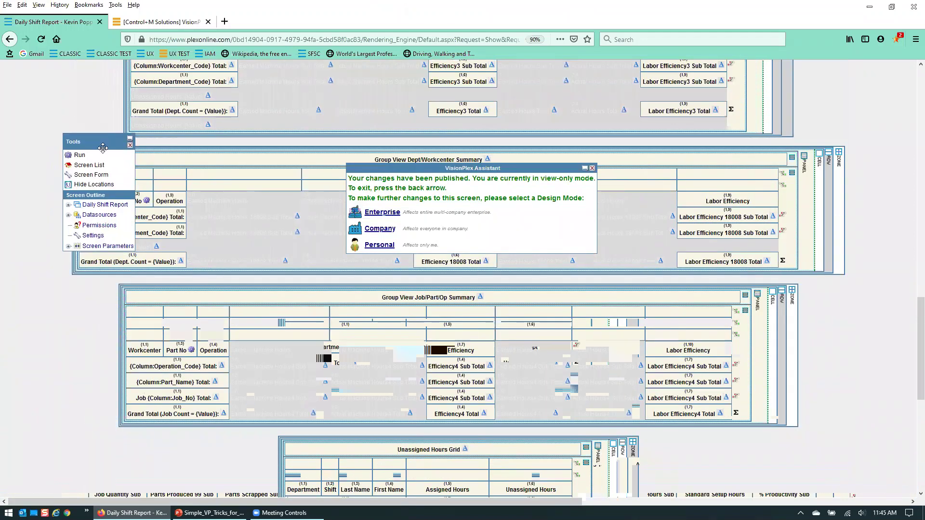
left_click(79, 156)
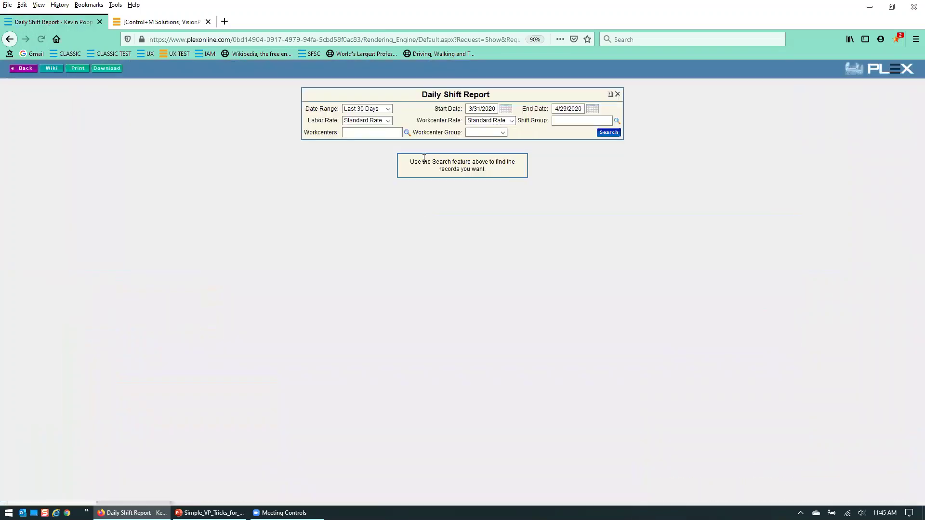
Search the Daily Shift Report for the last 30 days and check the Workcenter Group filter and CMS Part No column
left_click_drag(413, 133, 461, 131)
left_click(609, 131)
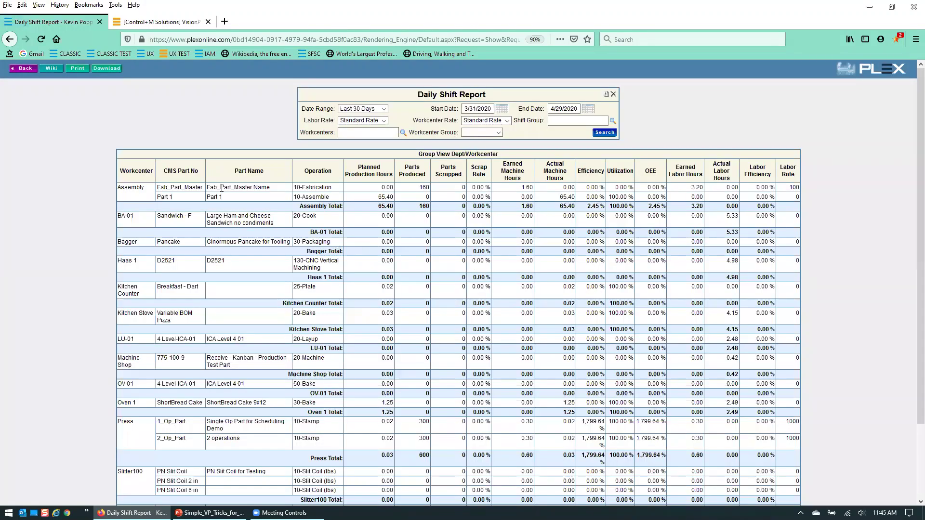
left_click_drag(162, 175, 202, 175)
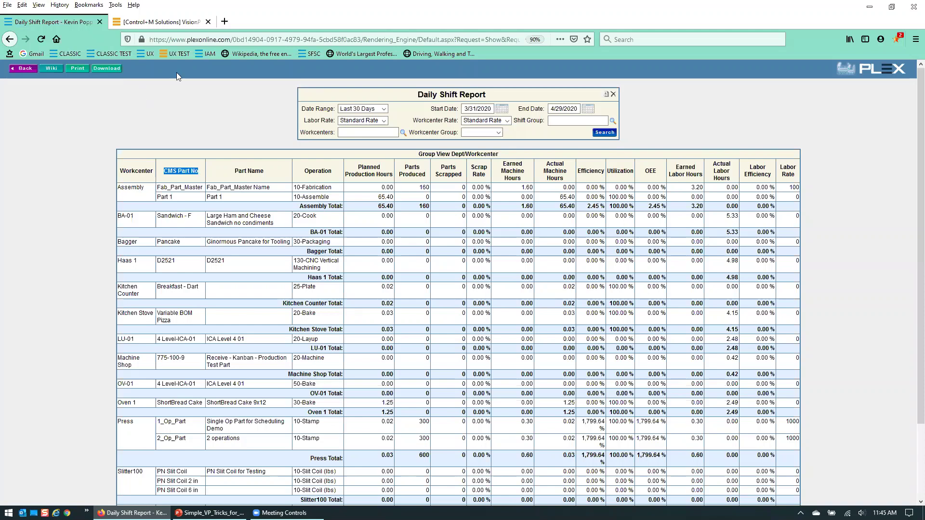
Return to the VisionPlex Screens list, clear the Action Key filter, and search for screens in the Production Tracking module
left_click(167, 20)
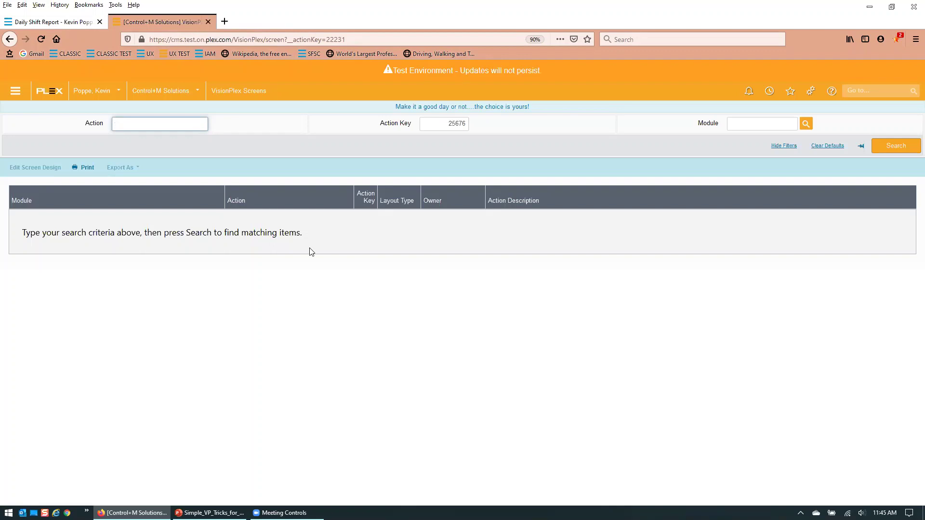
key("Tab")
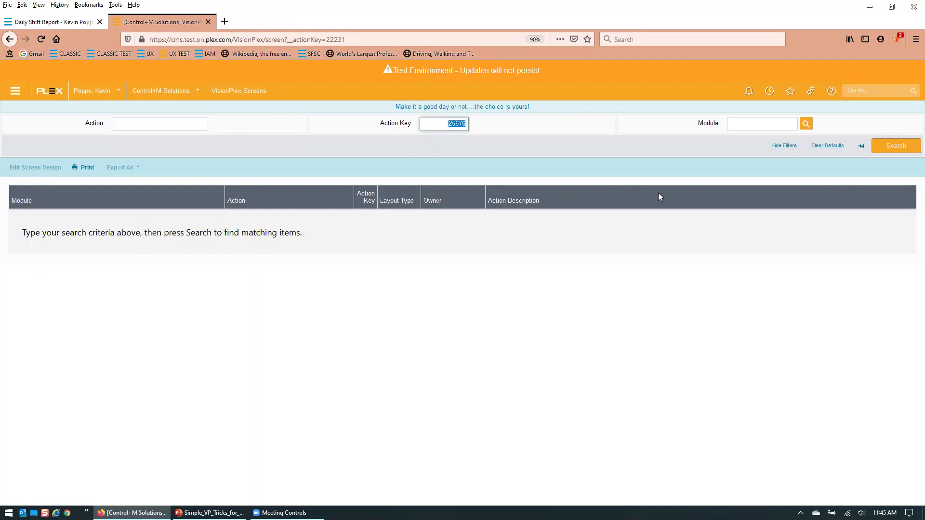
key("BackSpace")
left_click(715, 125)
double_click(715, 124)
left_click(747, 123)
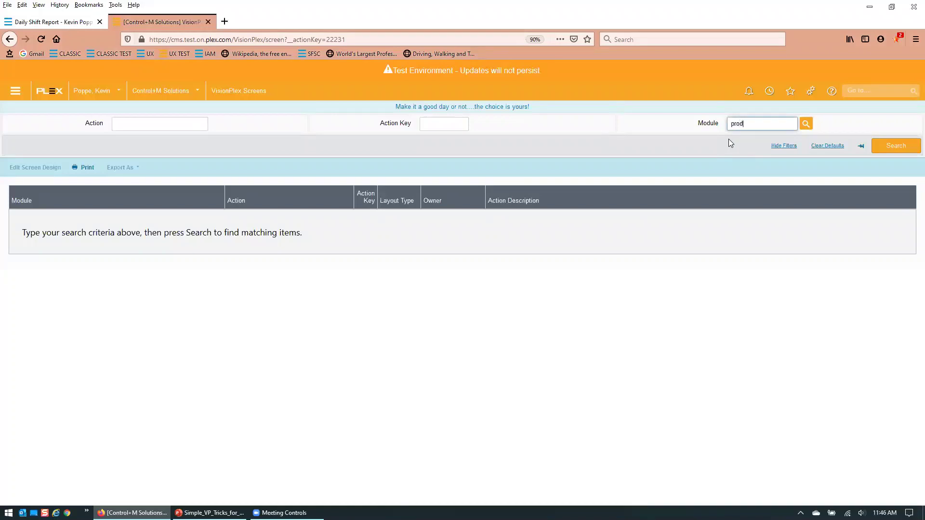
type("production")
key("Tab")
left_click(886, 147)
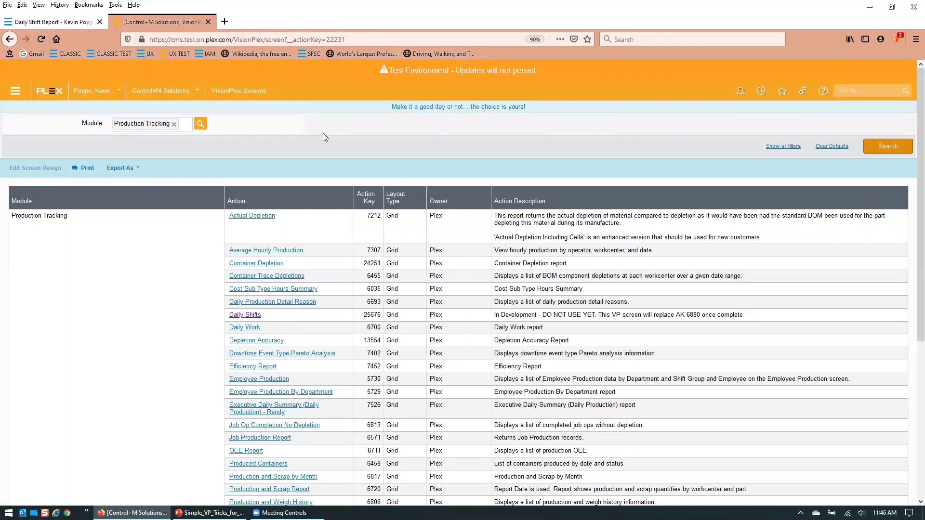
Open the Daily Shifts screen from the Production Tracking module in the designer and review its filters and grids
left_click(245, 316)
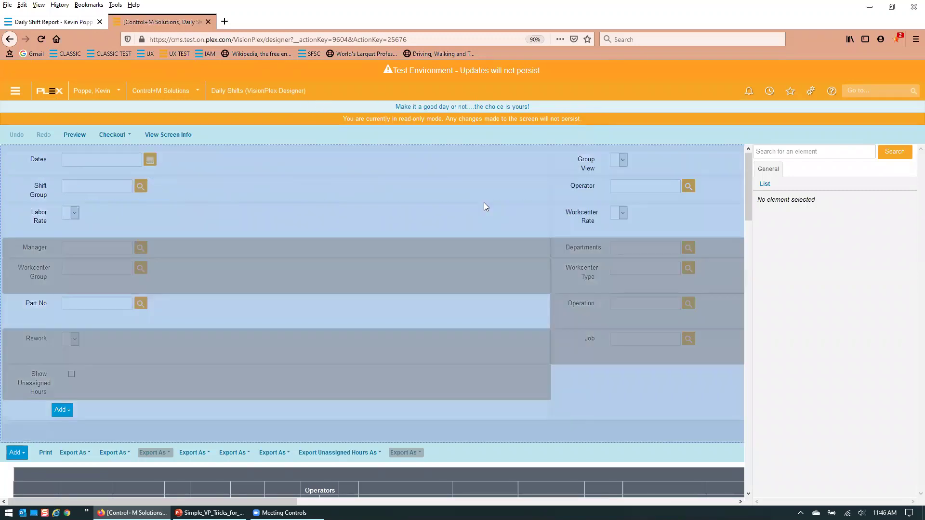
scroll(485, 206, "down", 3)
scroll(484, 206, "down", 3)
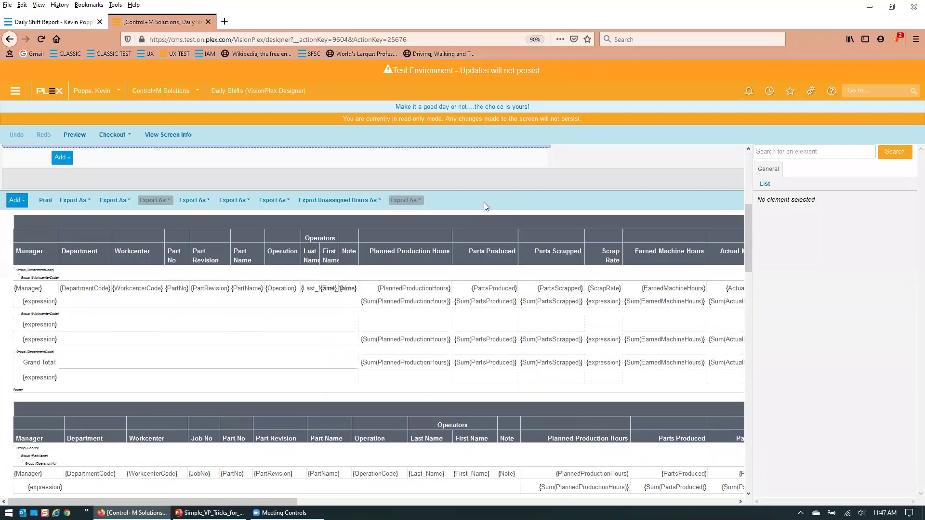
scroll(484, 207, "up", 6)
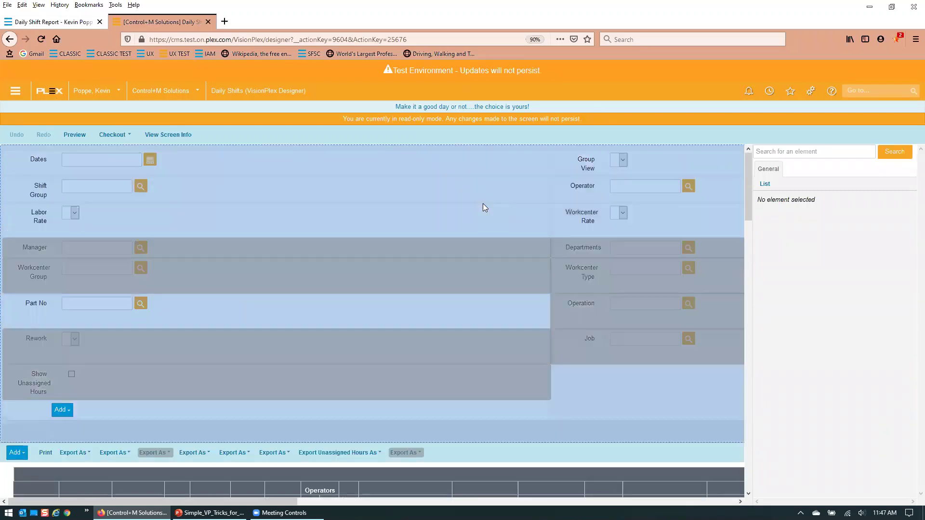
scroll(484, 207, "down", 6)
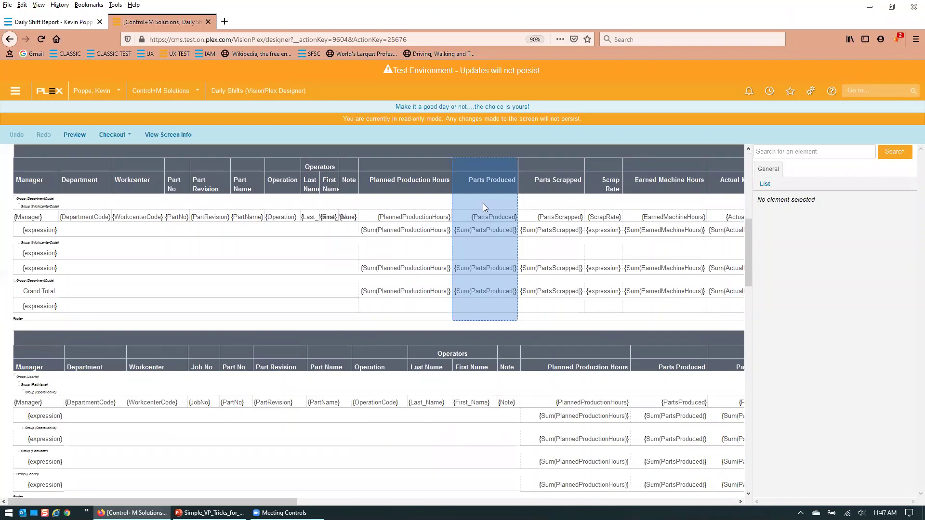
scroll(483, 206, "up", 6)
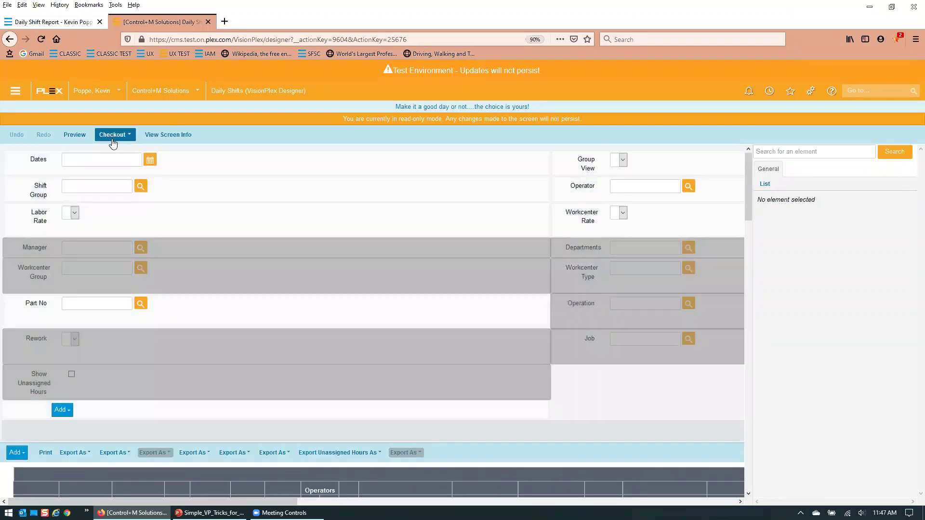
Check out the Daily Shifts screen at Enterprise level and make the Workcenter Group filter visible
left_click(118, 136)
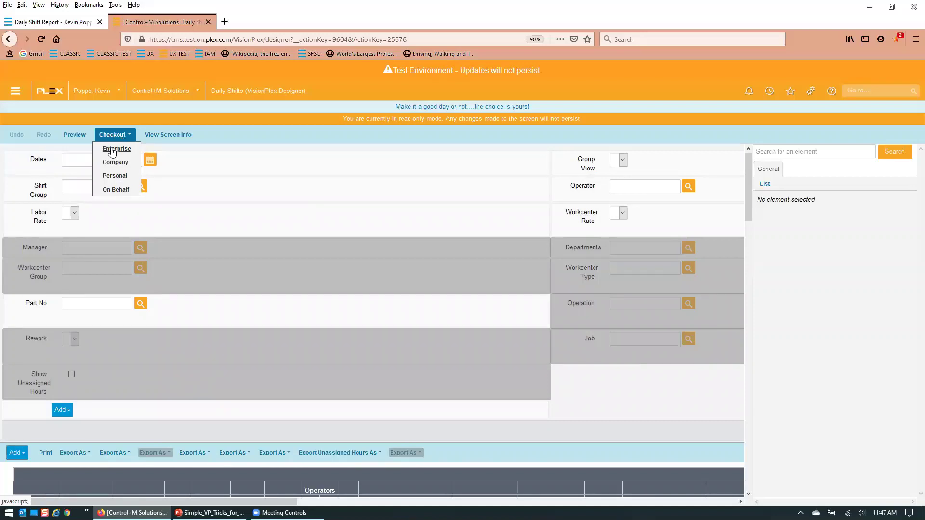
left_click(115, 152)
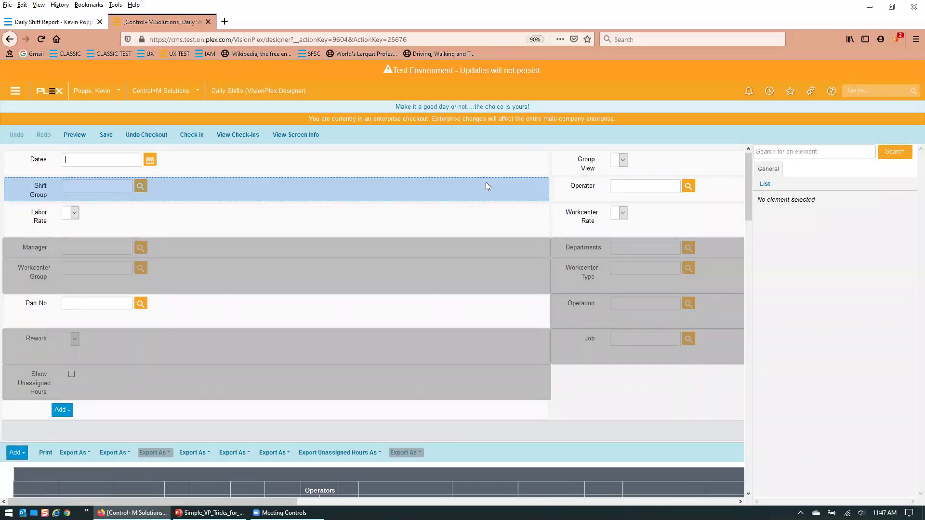
left_click(279, 274)
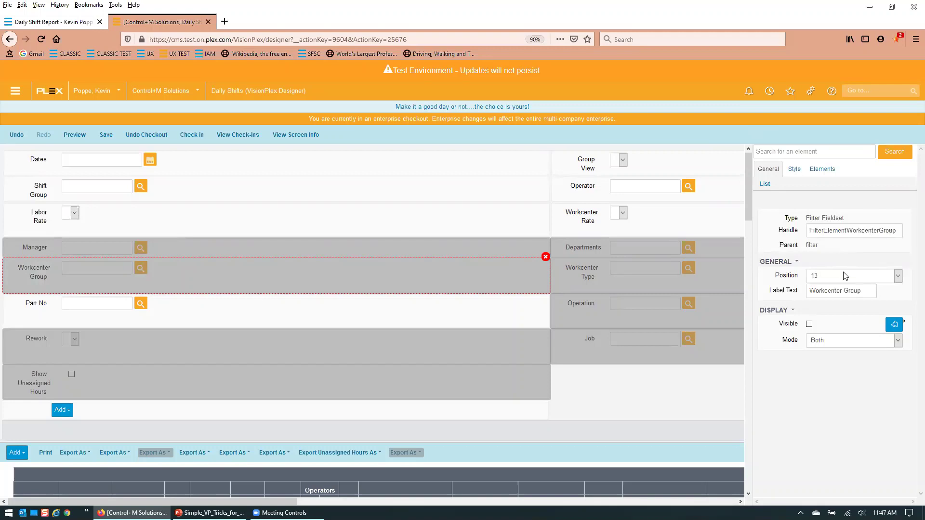
left_click(809, 324)
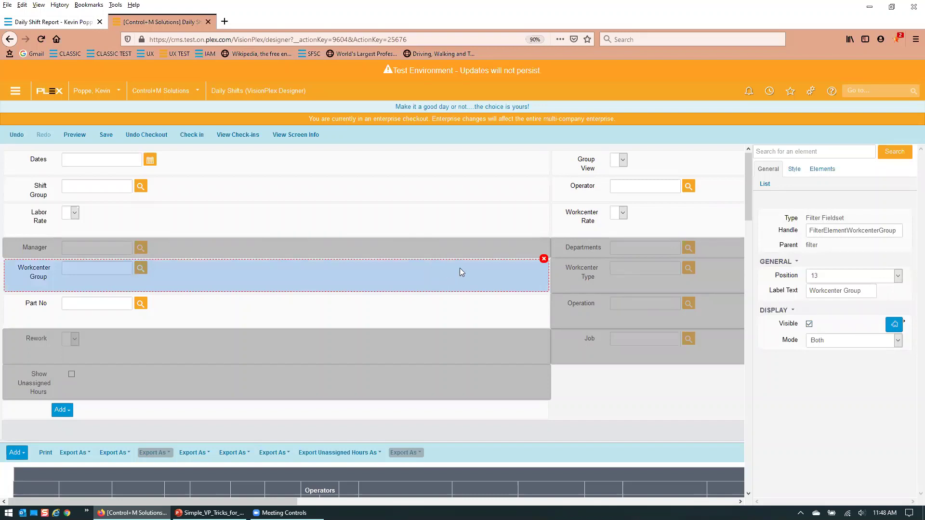
Make the Labor Rate column visible in the Group View Dept / Workcenter grid
scroll(460, 268, "down", 3)
scroll(447, 255, "down", 6)
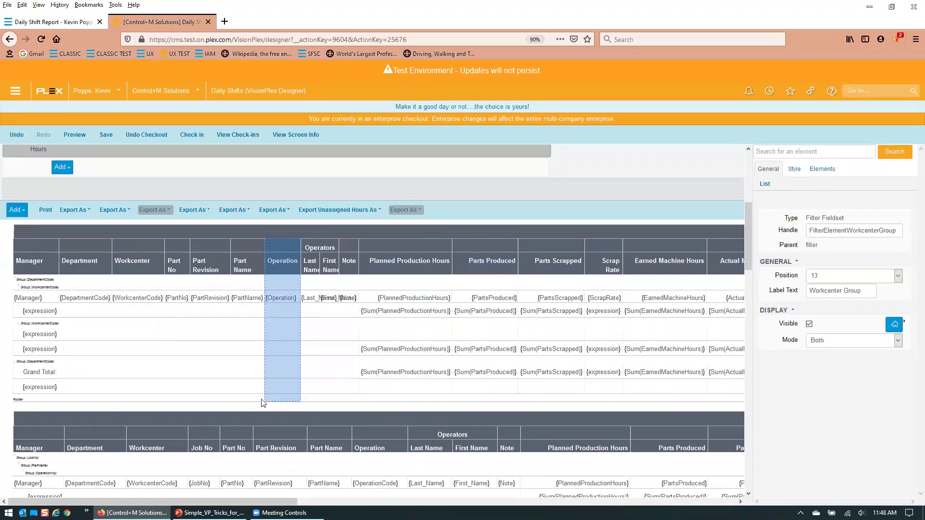
scroll(245, 502, "right", 2)
left_click_drag(173, 502, 592, 502)
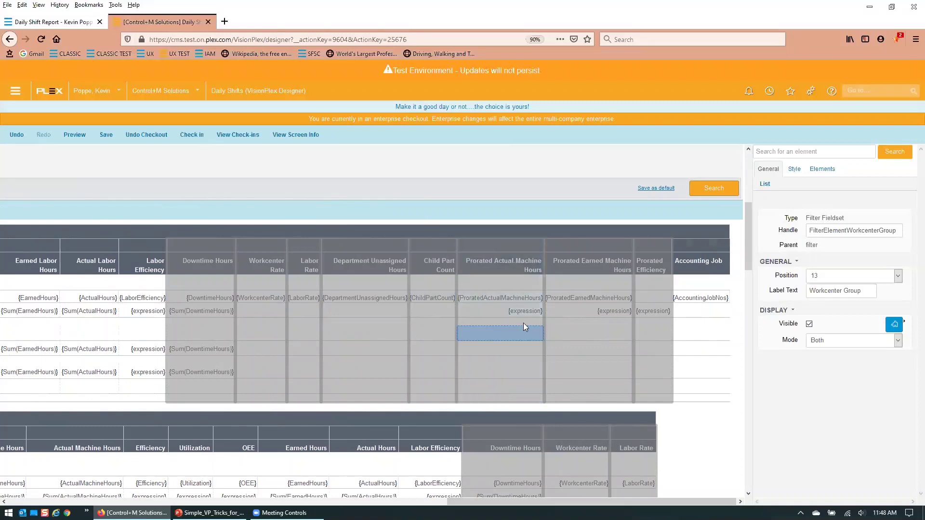
left_click(308, 266)
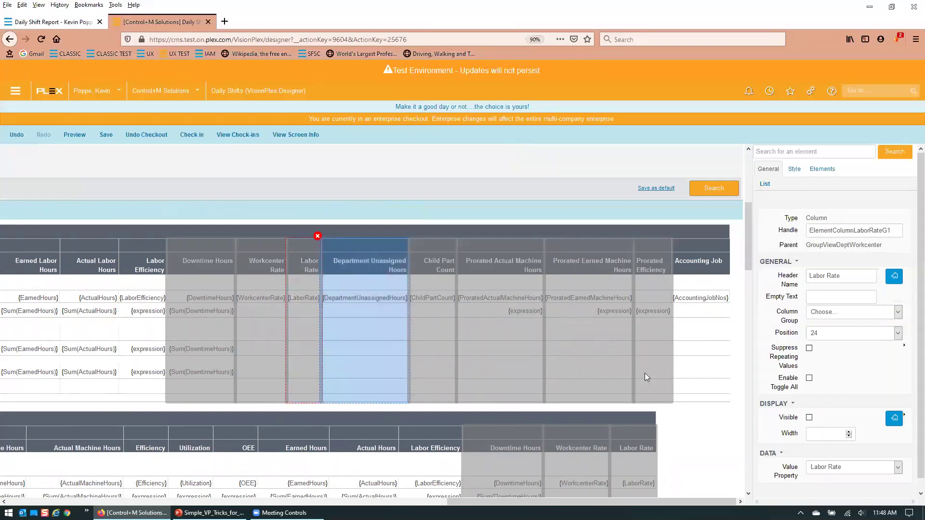
left_click(810, 417)
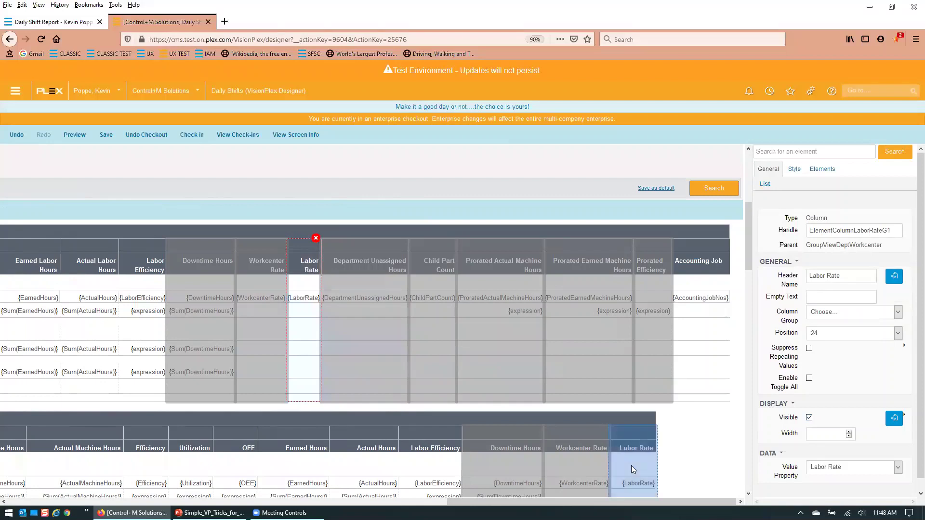
Examine the source and visibility of the Export As actions and the properties of the Group View Job / Part / Op grid
scroll(199, 475, "left", 10)
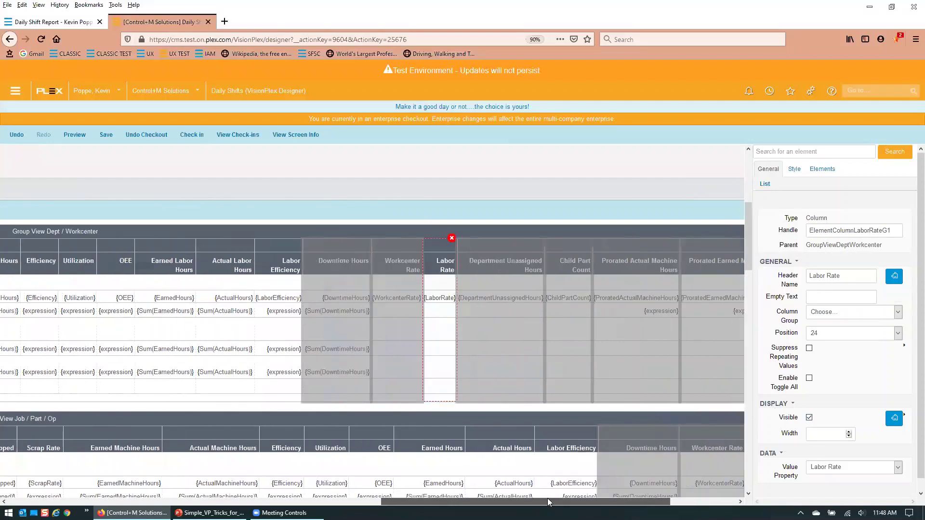
scroll(199, 476, "left", 5)
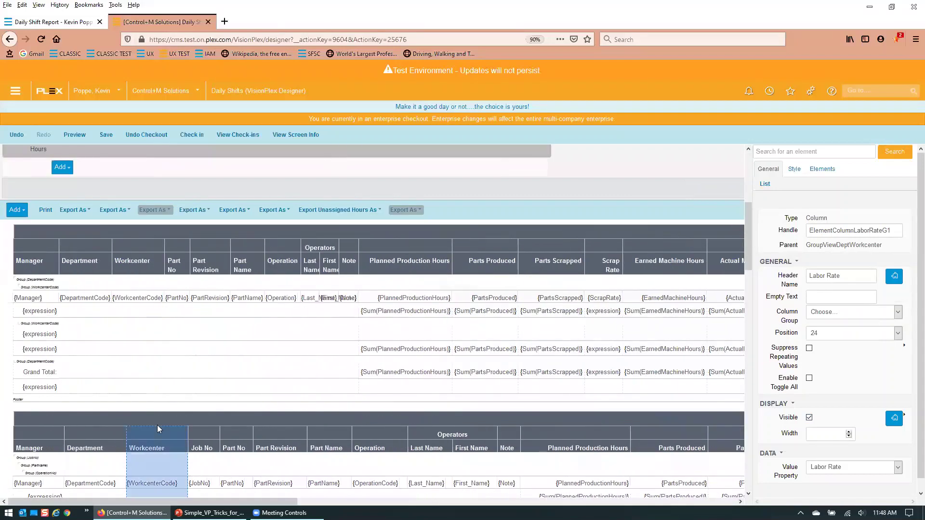
left_click(65, 230)
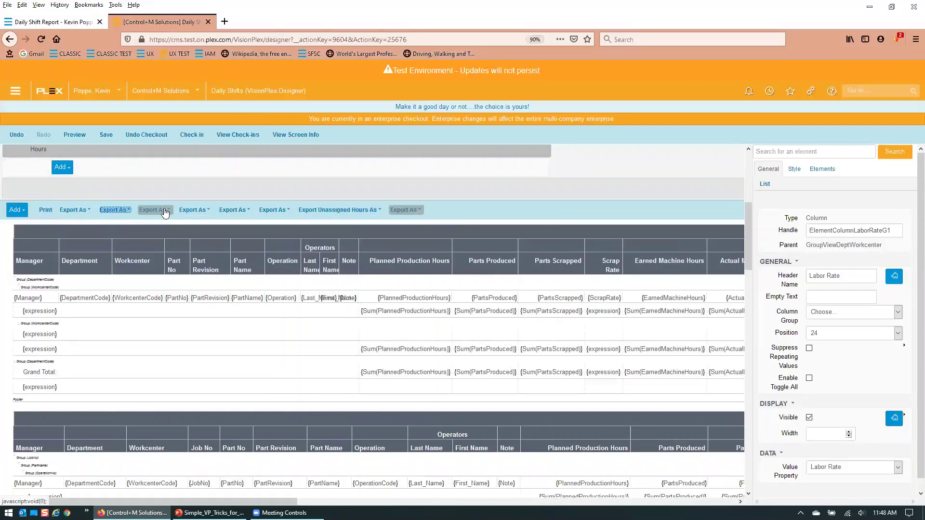
left_click(272, 212)
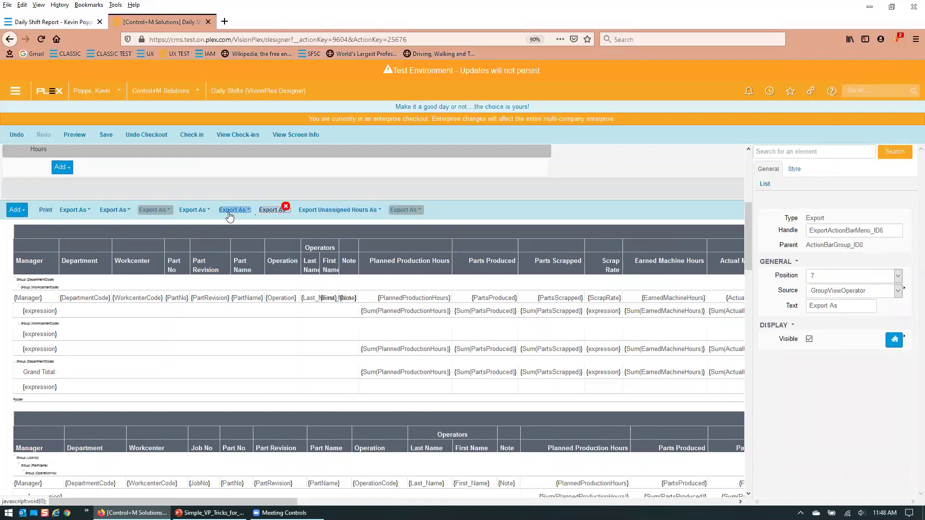
left_click_drag(351, 238, 365, 230)
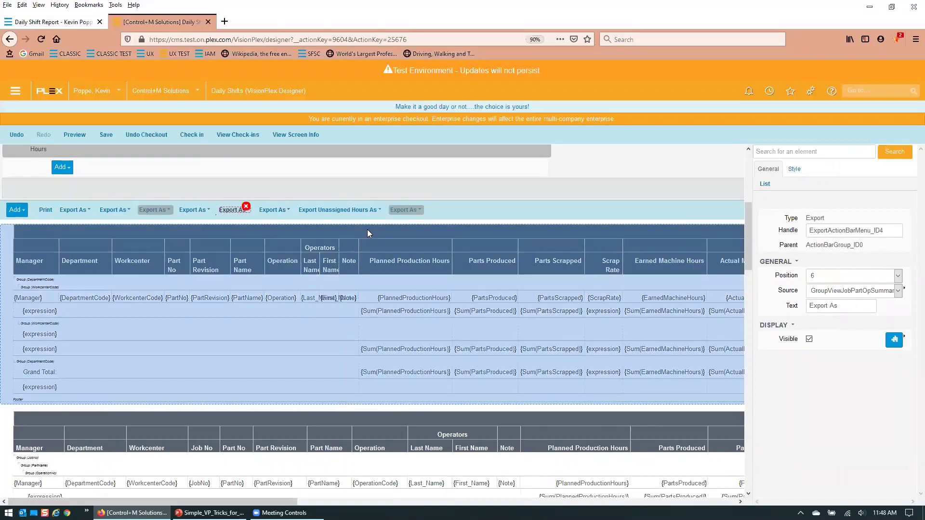
scroll(369, 233, "down", 2)
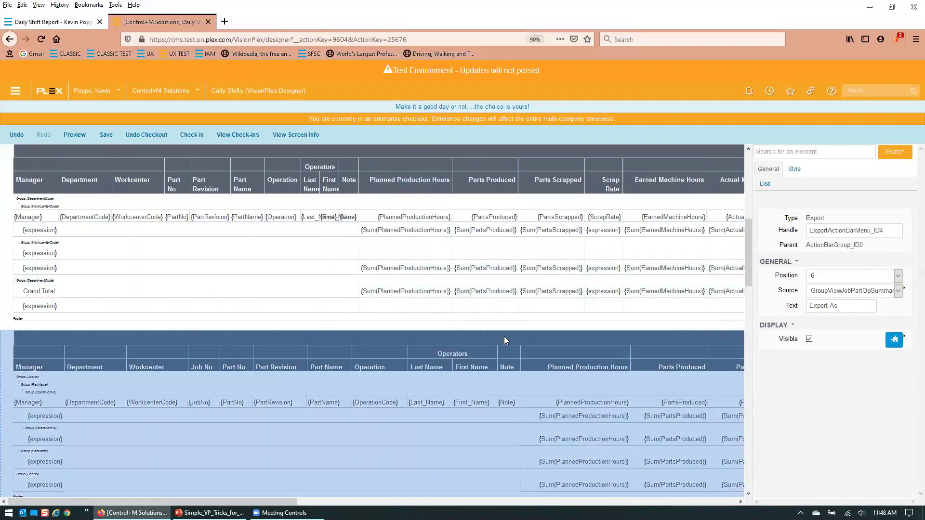
left_click(505, 339)
scroll(511, 345, "down", 2)
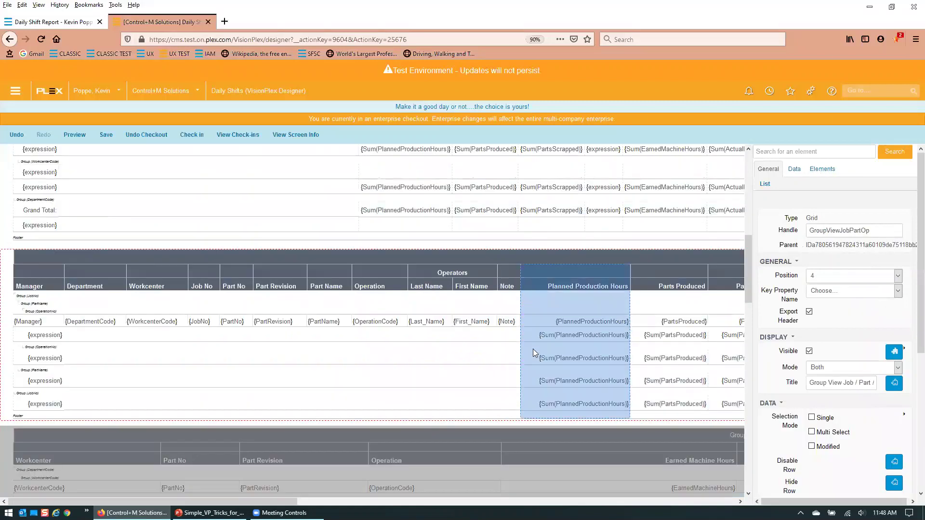
scroll(527, 356, "down", 2)
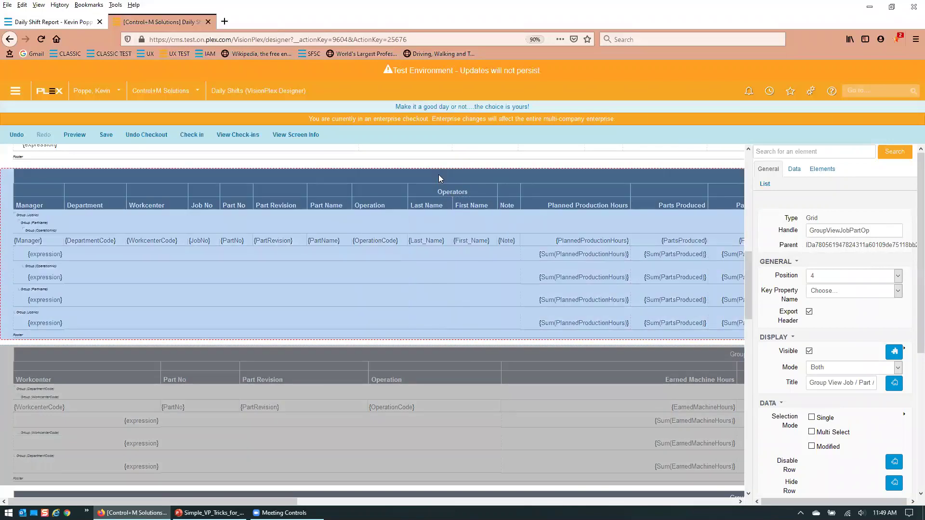
scroll(506, 283, "up", 3)
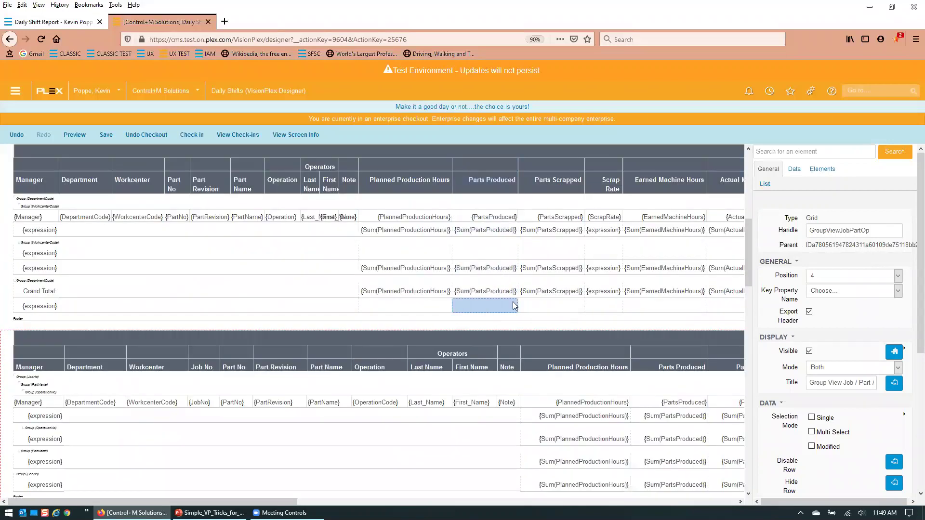
scroll(482, 275, "up", 3)
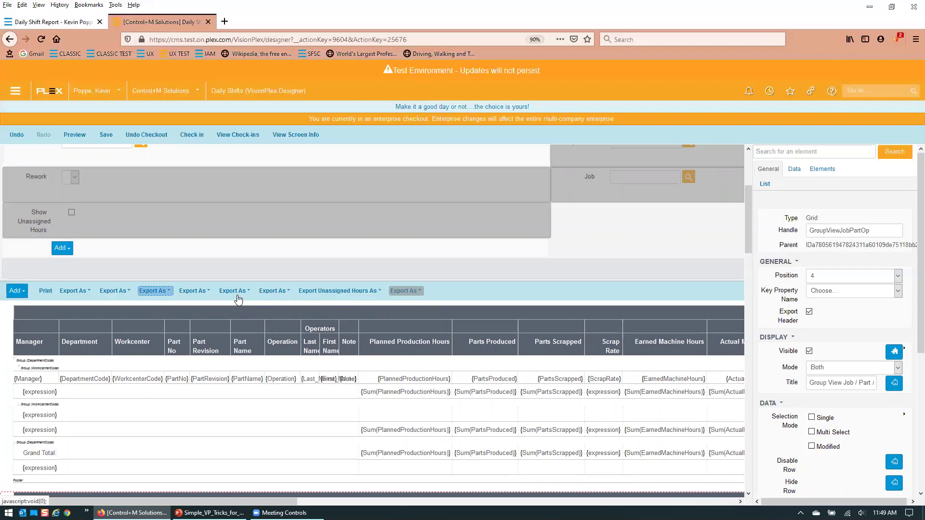
left_click(152, 291)
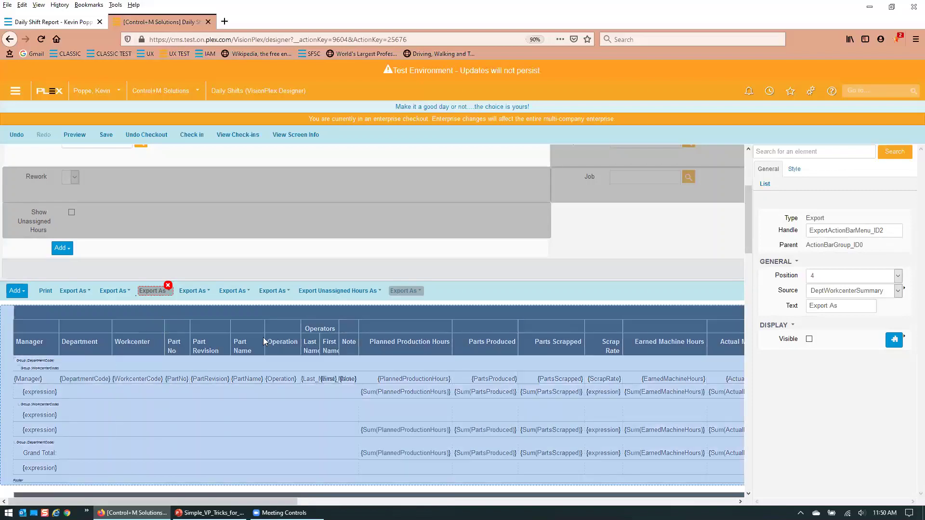
Rename the Part No column header in the Group View Dept / Workcenter grid to "CMS Part No"
scroll(270, 337, "down", 3)
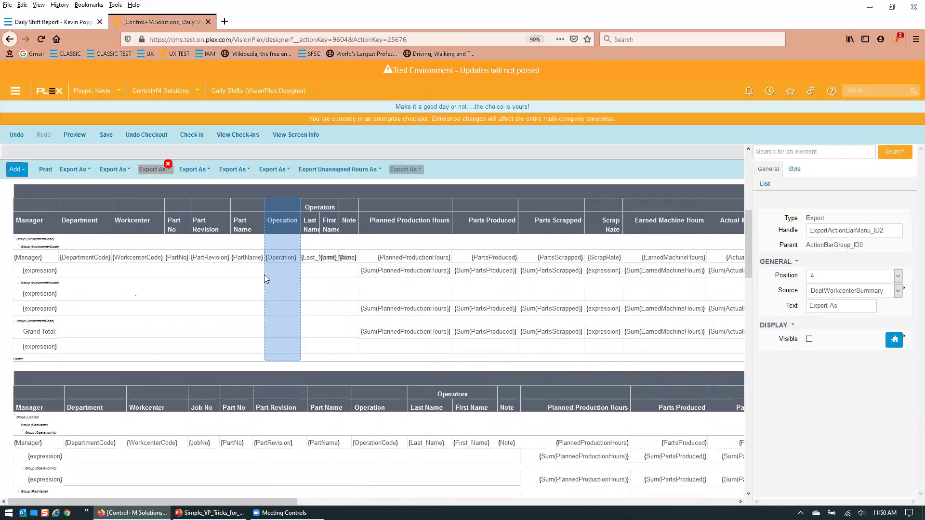
left_click(174, 226)
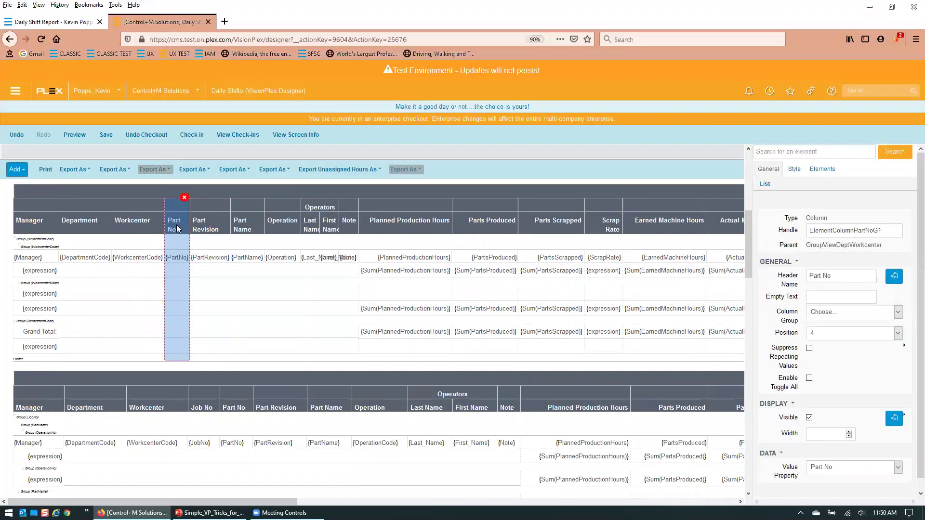
mouse_move(177, 224)
left_mouse_down()
mouse_move(178, 207)
mouse_move(175, 229)
left_mouse_up()
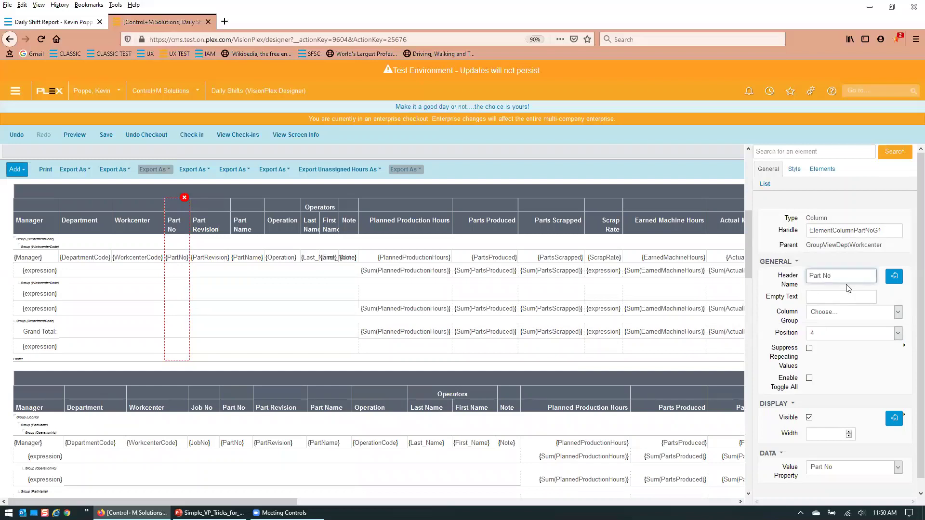
type("CMS")
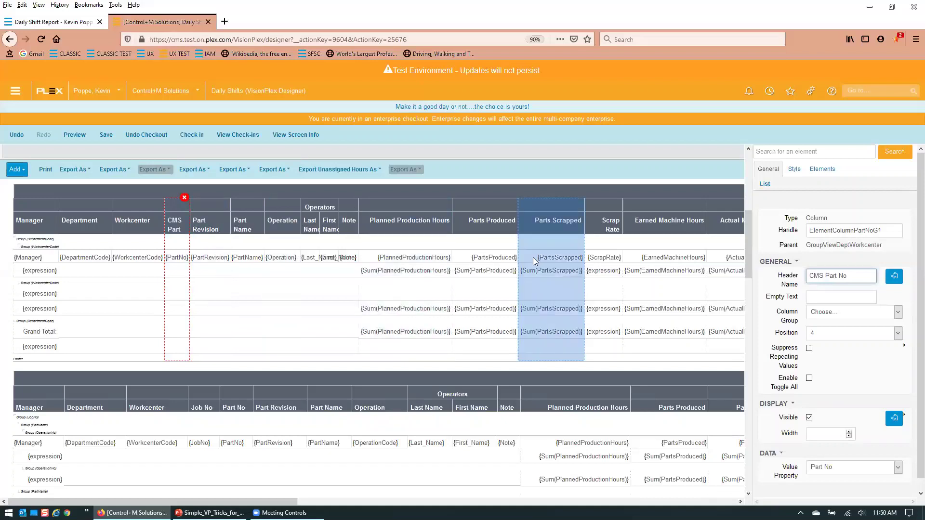
Save the Daily Shifts screen changes and check them in, confirming the check-in
scroll(565, 299, "up", 5)
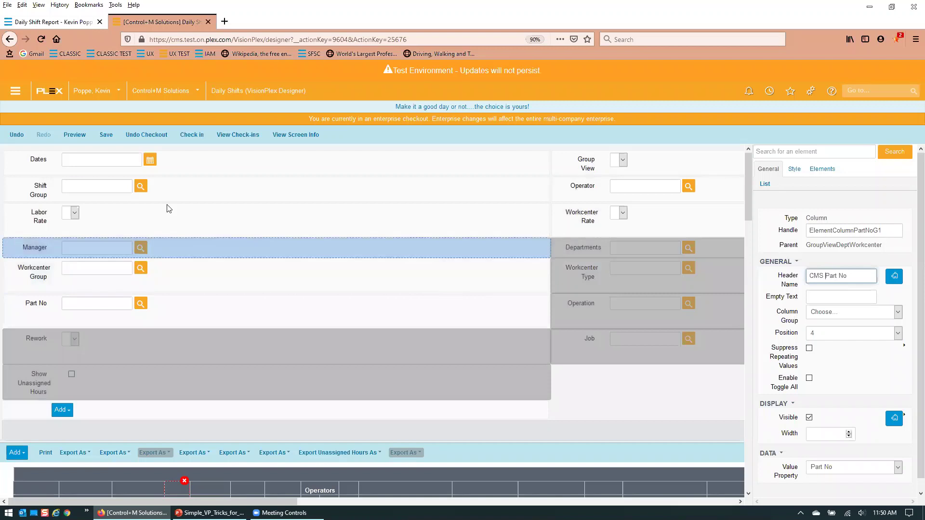
left_click(105, 138)
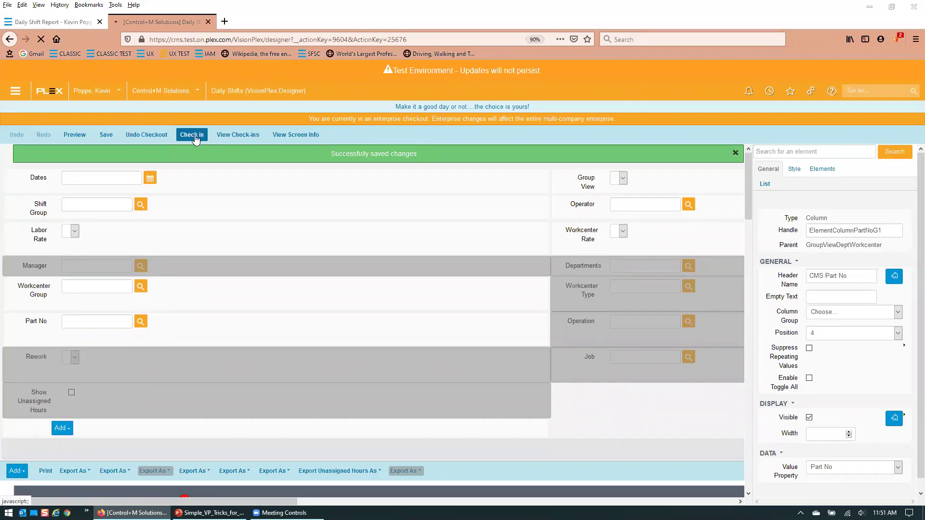
left_click(195, 137)
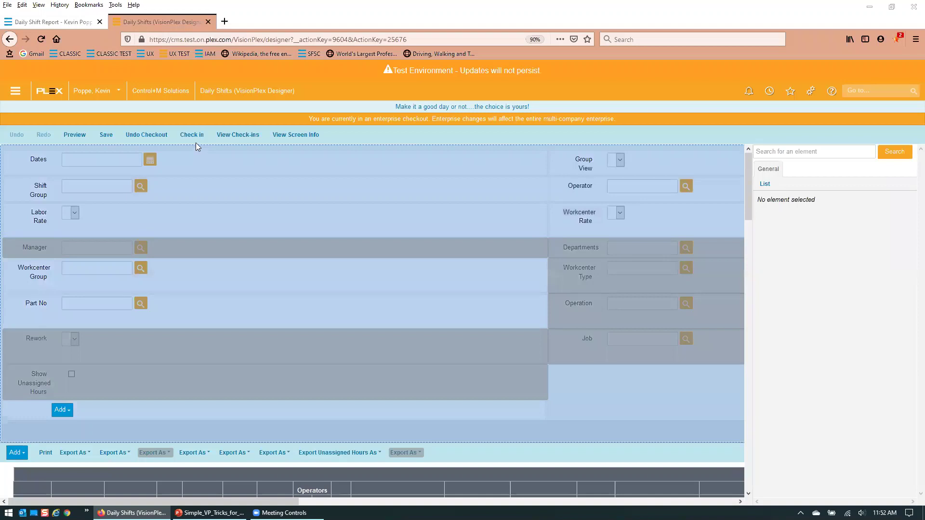
left_click(196, 135)
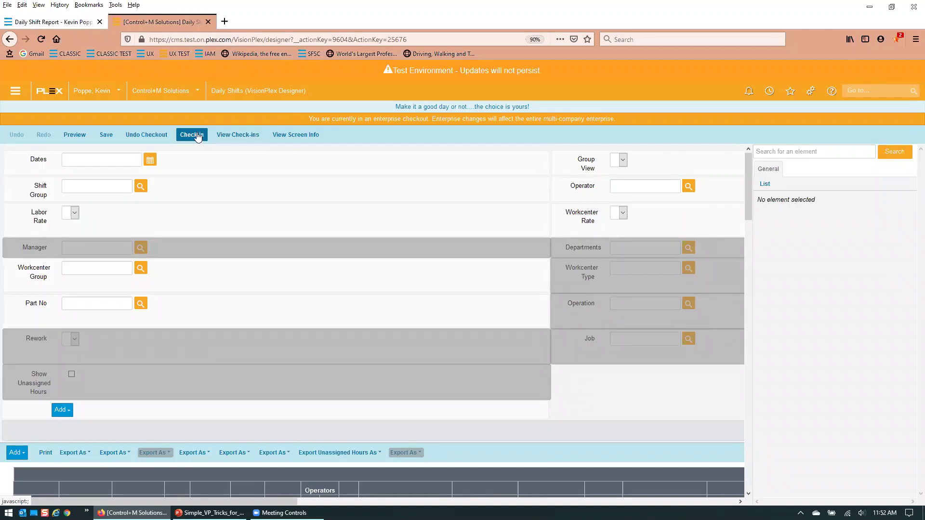
left_click(194, 135)
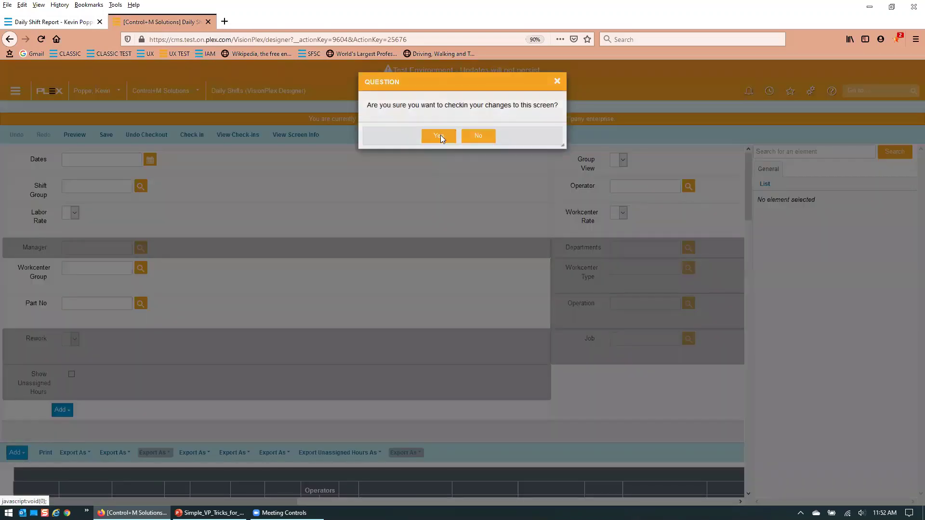
left_click(441, 136)
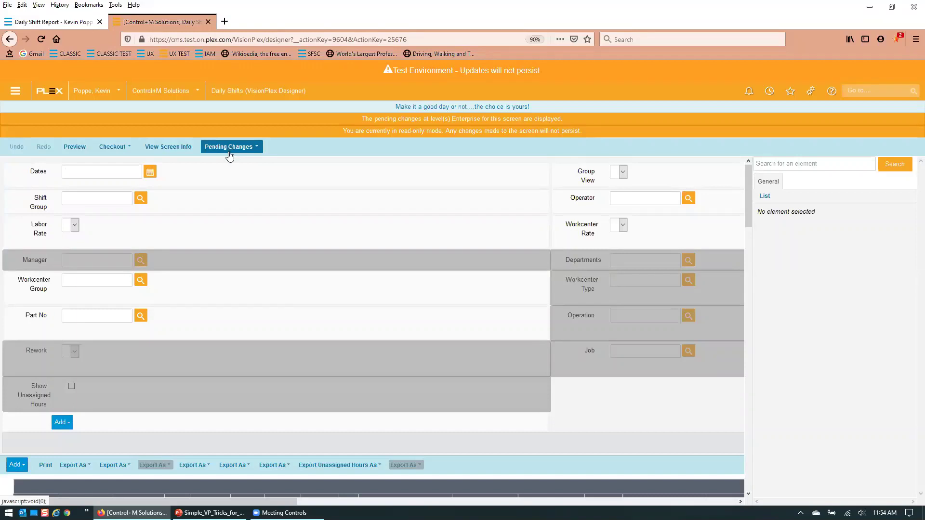
List the pending changes for the Daily Shifts screen and compare the designer screen with the classic Daily Shift Report
left_click(230, 155)
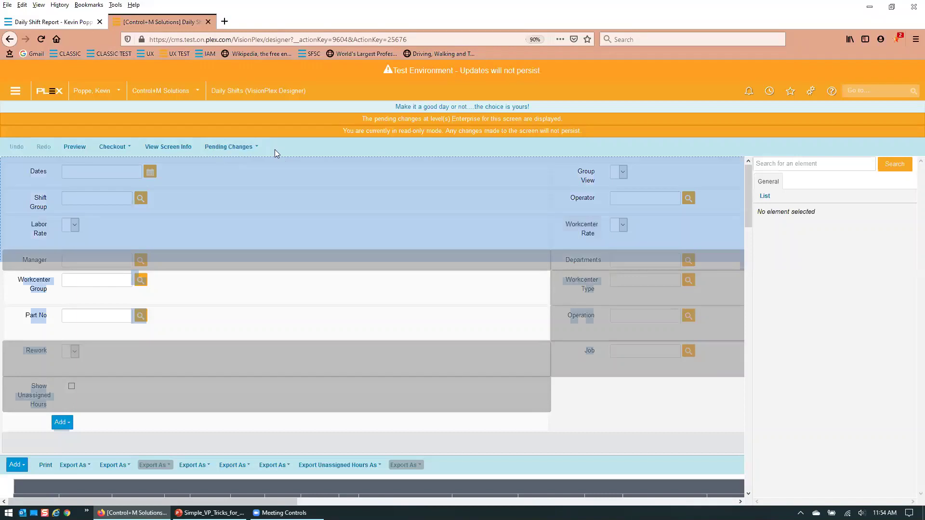
left_click(246, 147)
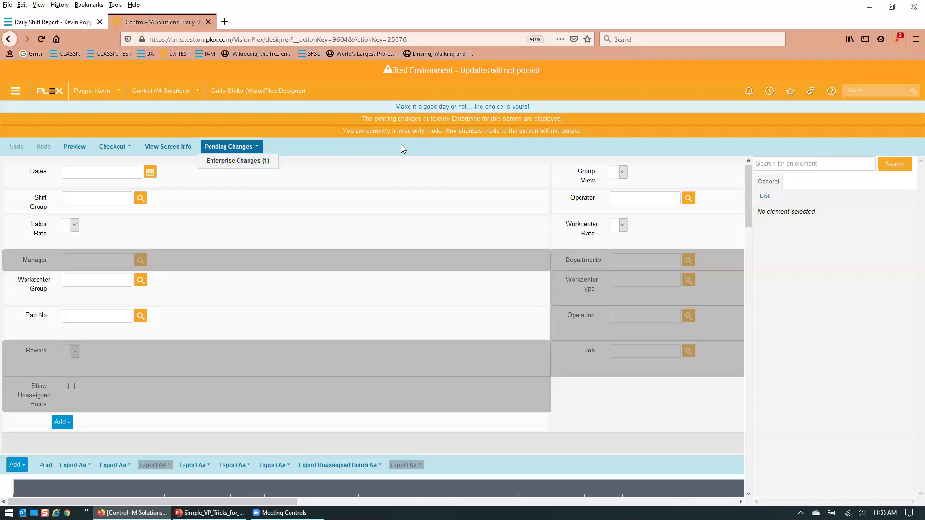
left_click(25, 22)
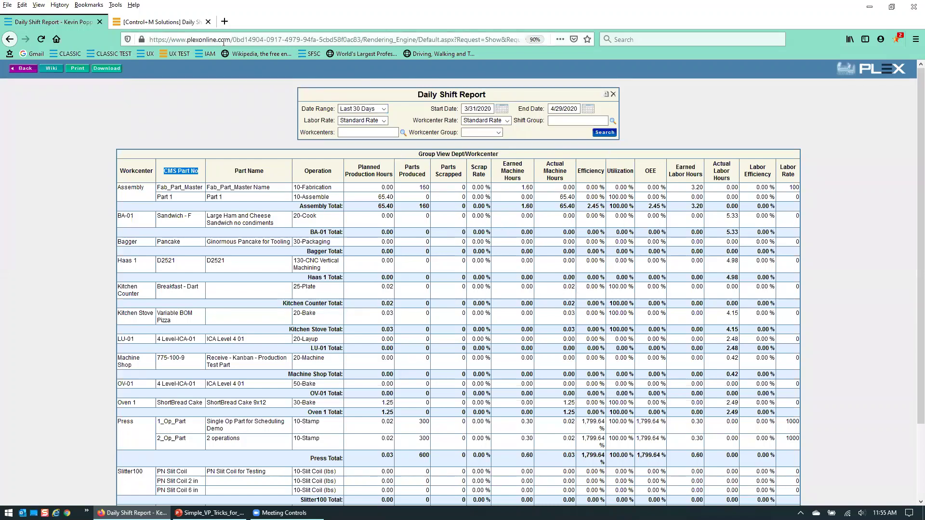
left_click(178, 25)
left_click(52, 21)
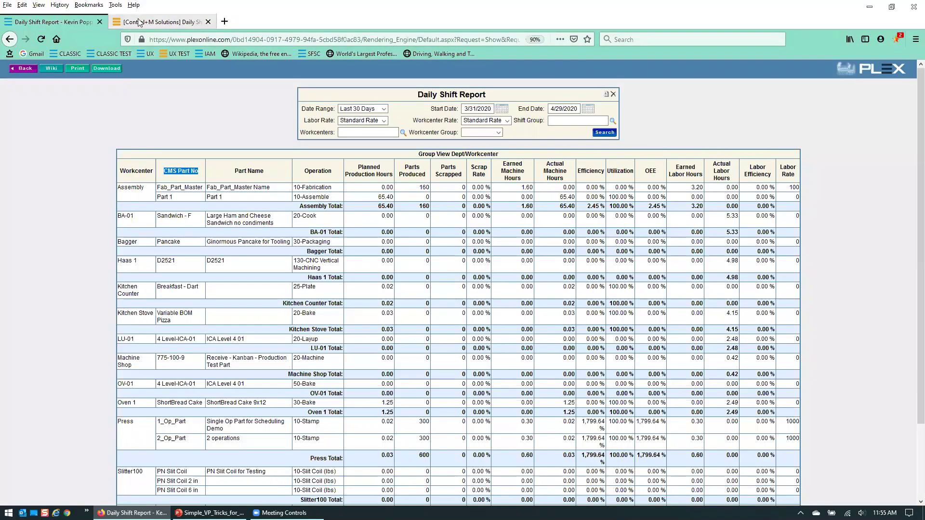
left_click(159, 20)
left_click(55, 20)
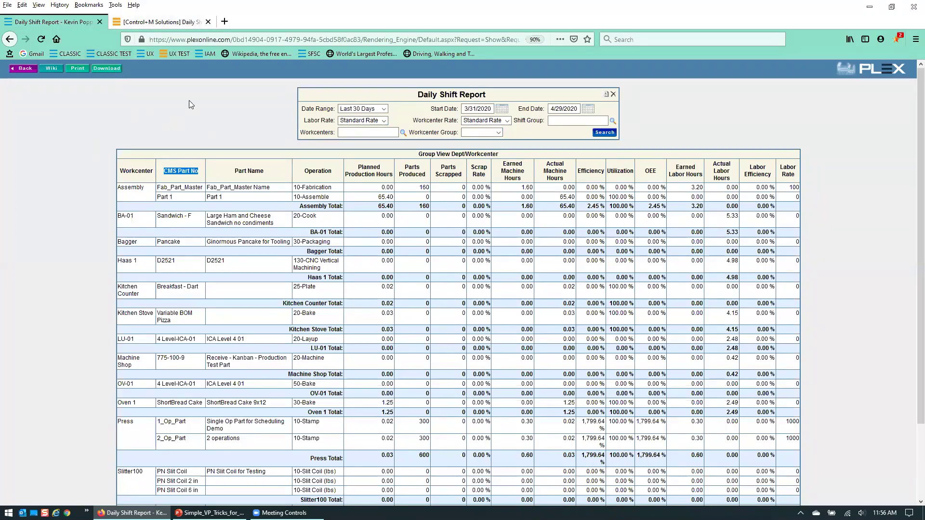
left_click(154, 24)
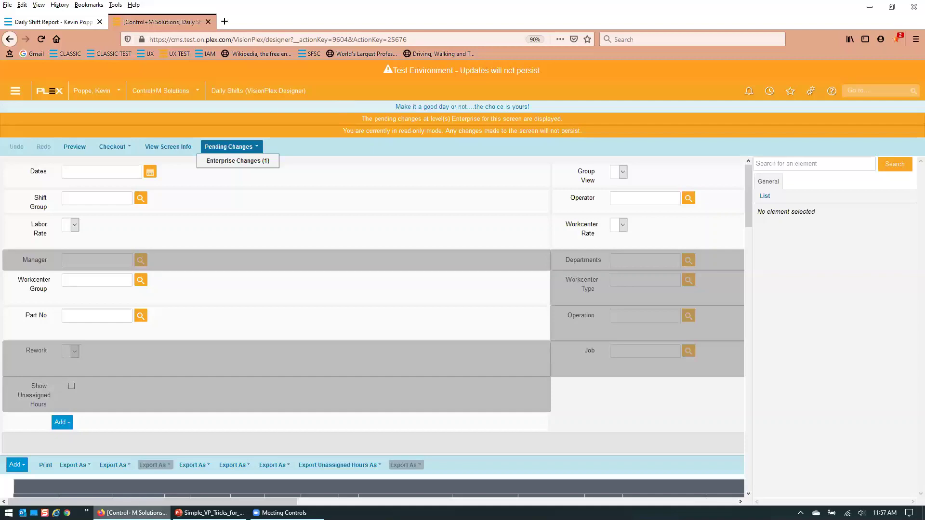
Switch to the Simple_VP_Tricks_for_Non_Programmers presentation in PowerPoint and show the "Continuing Plex Ed: Next Session" slide full screen
left_click(211, 514)
scroll(229, 287, "down", 1)
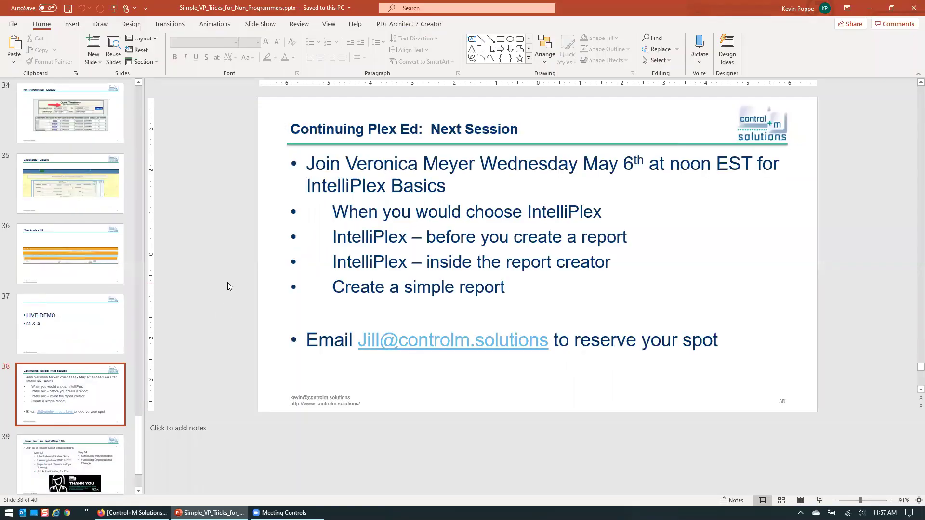
key("F5")
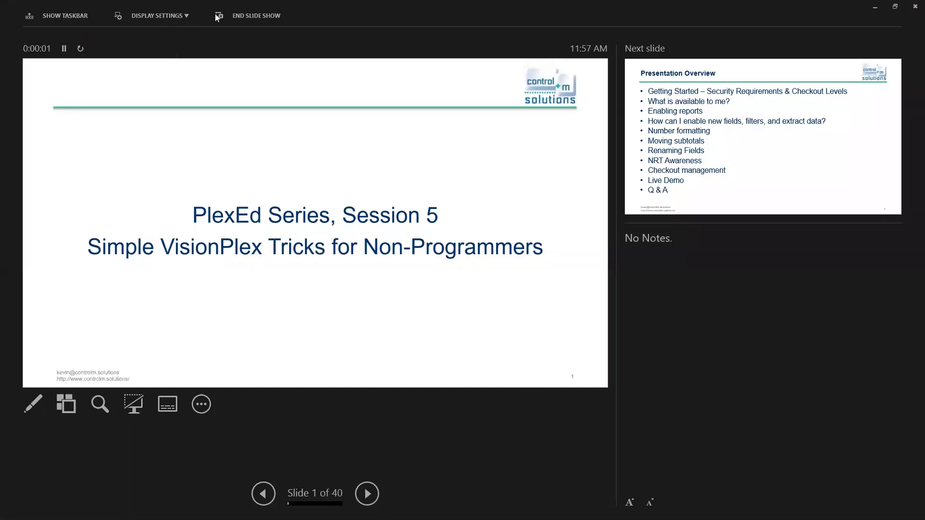
left_click(217, 17)
key("Left")
key("Right")
key("Right")
key("Left")
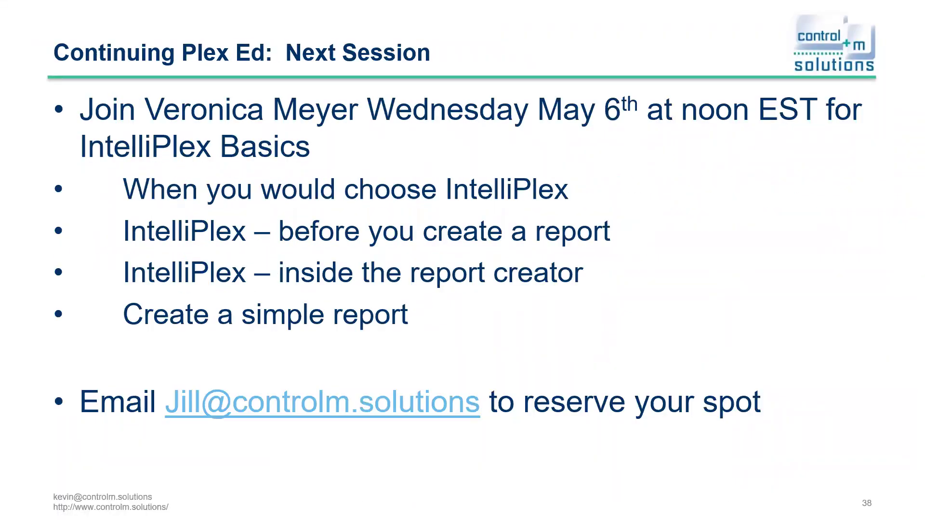